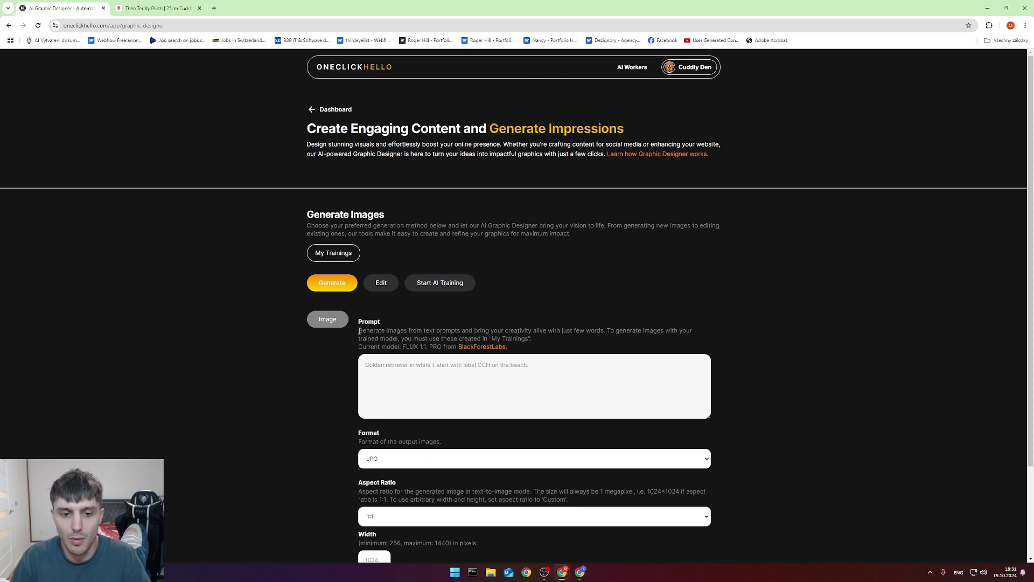
# Open the Start AI Training form and review its requirements for training name, input images and trigger word.
pyautogui.scroll(-2, 360, 333)
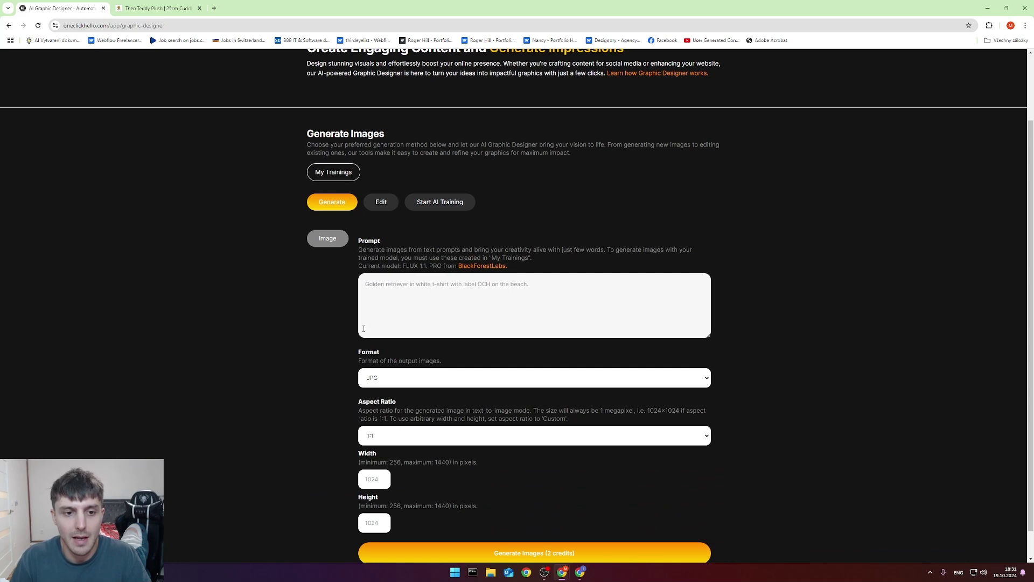
pyautogui.scroll(-1, 362, 333)
pyautogui.scroll(1, 364, 331)
pyautogui.scroll(-1, 366, 329)
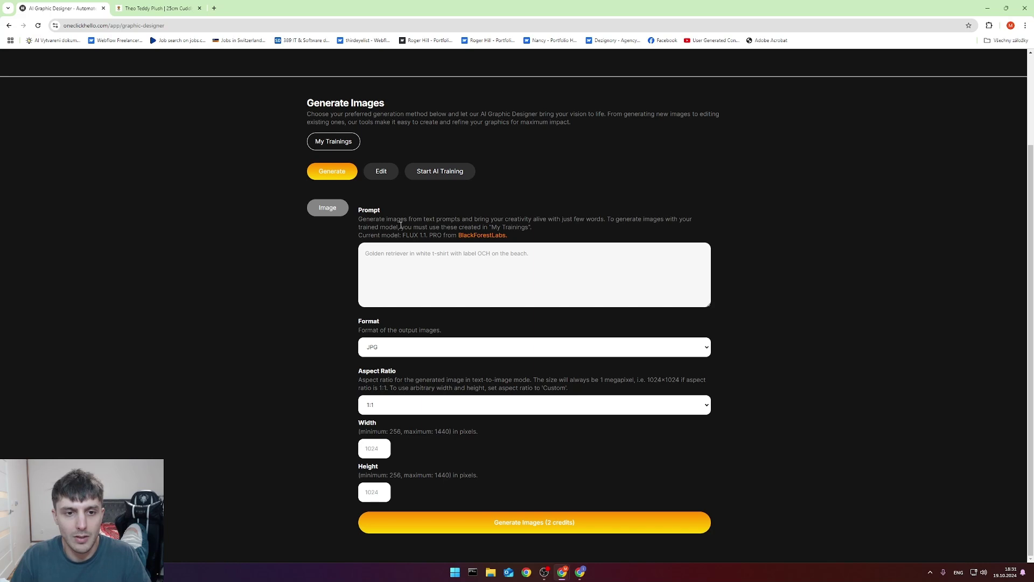
pyautogui.click(439, 170)
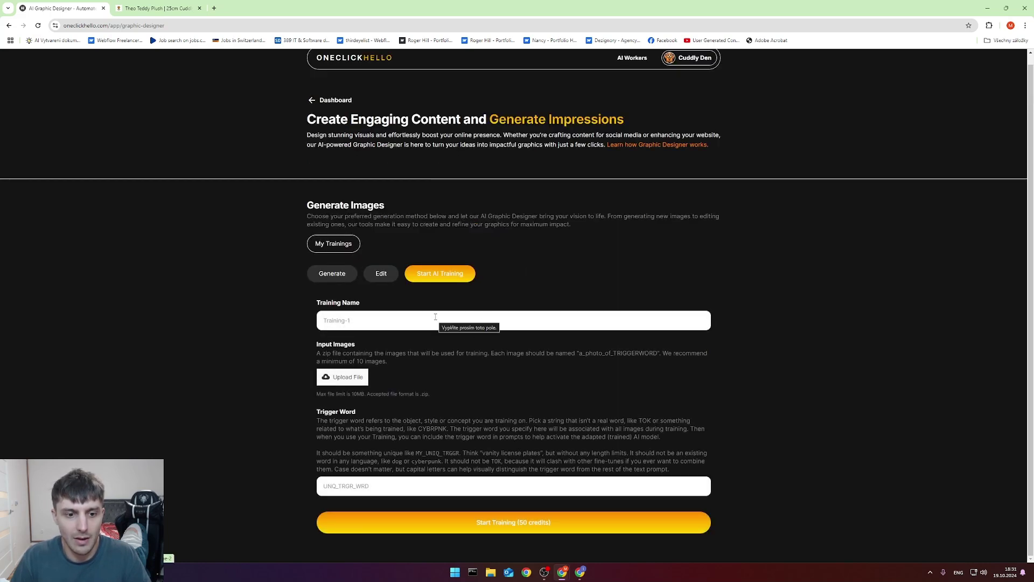
pyautogui.click(421, 325)
pyautogui.click(474, 302)
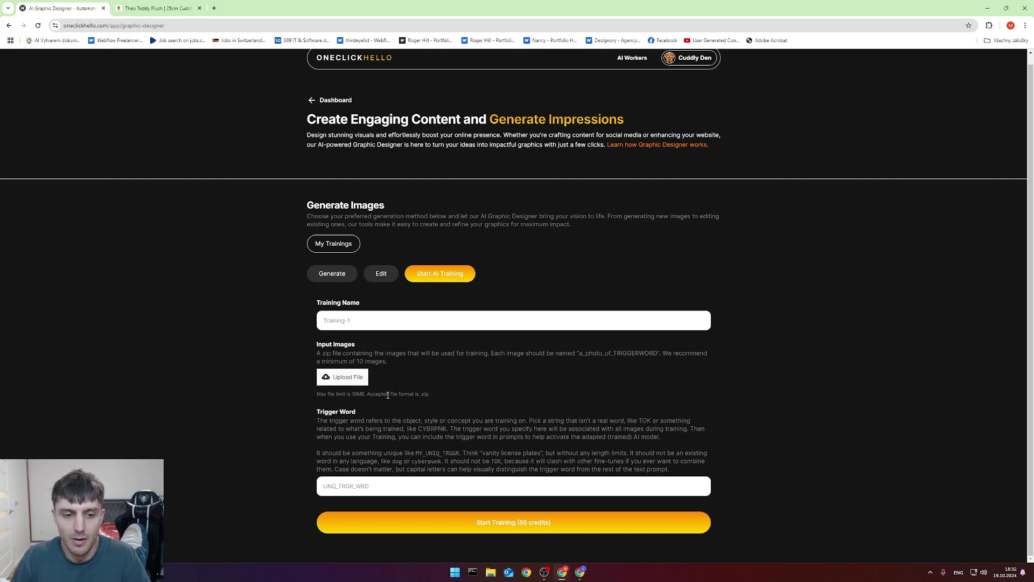
pyautogui.moveTo(387, 361); pyautogui.dragTo(328, 355)
pyautogui.click(328, 354)
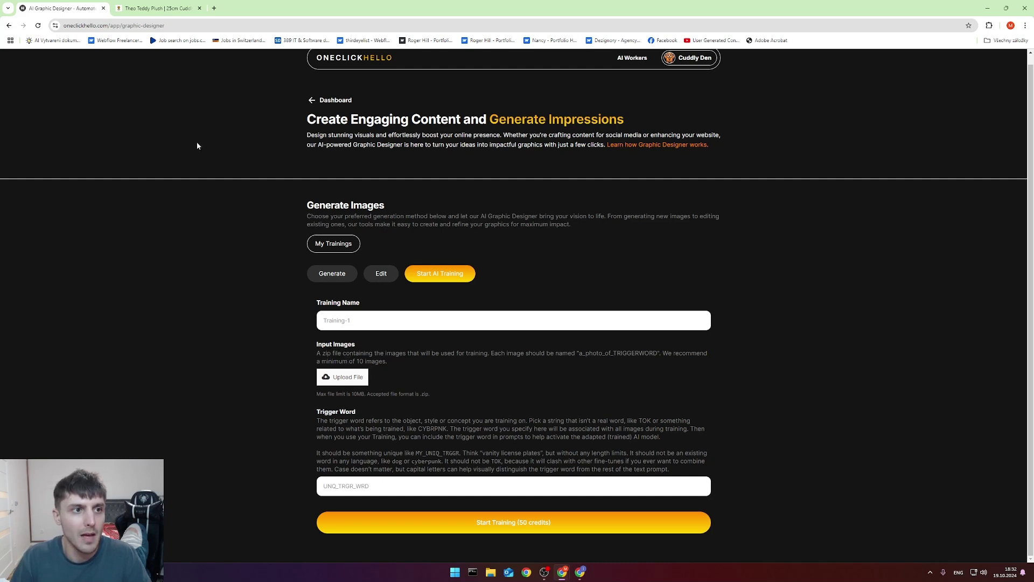
# Switch to the Theo Teddy 25cm product page and show the front-facing studio photo of the bear.
pyautogui.click(150, 10)
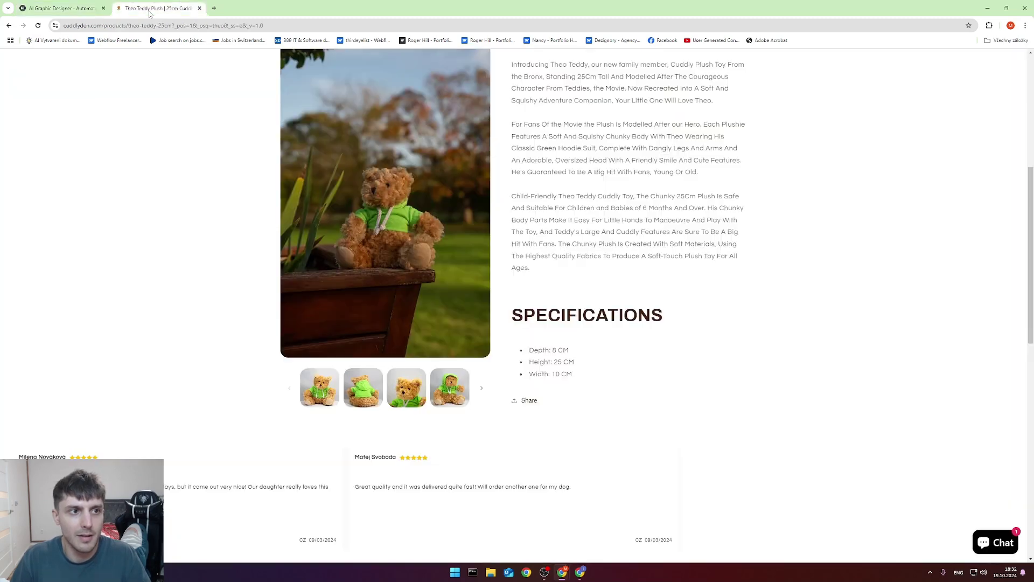
pyautogui.click(313, 388)
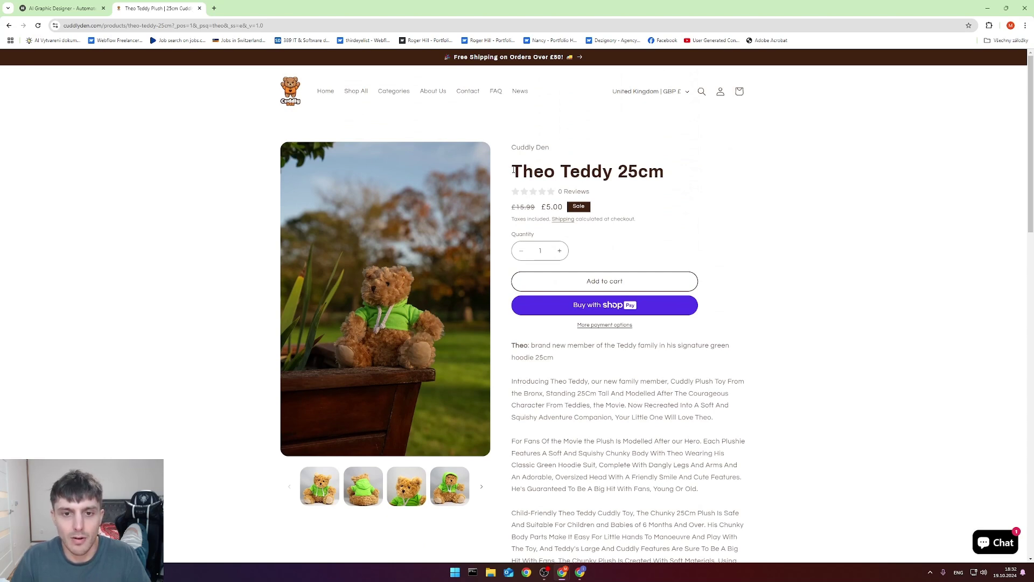
pyautogui.moveTo(513, 170); pyautogui.dragTo(618, 173)
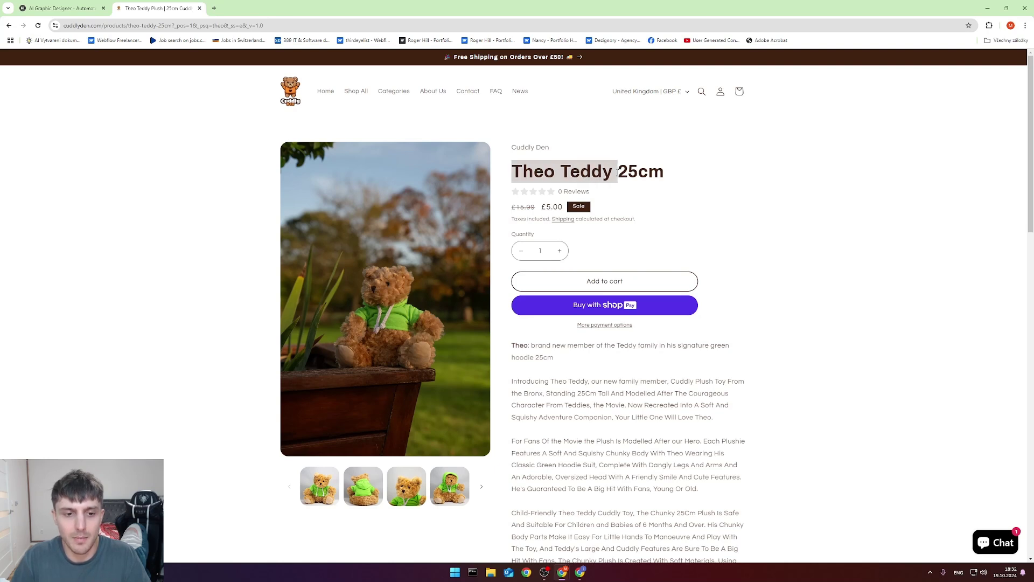
pyautogui.click(326, 493)
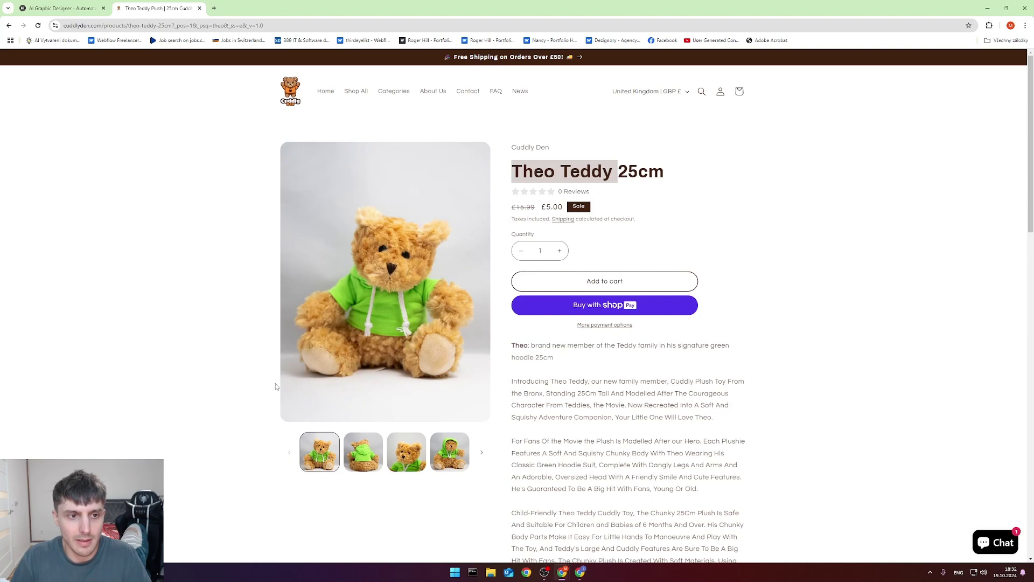
# Enlarge the product page to 150% and capture a screen snip of the bear in the studio photo.
pyautogui.hotkey('ctrl', '+')
pyautogui.hotkey('ctrl', '+')
pyautogui.hotkey('ctrl', '+')
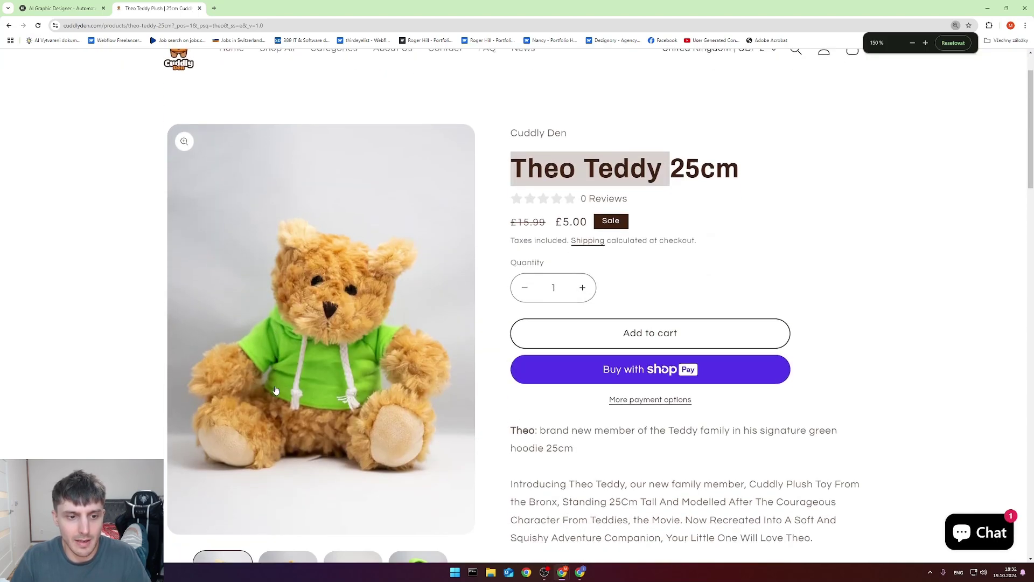
pyautogui.scroll(-1, 274, 390)
pyautogui.scroll(-1, 205, 384)
pyautogui.scroll(1, 119, 393)
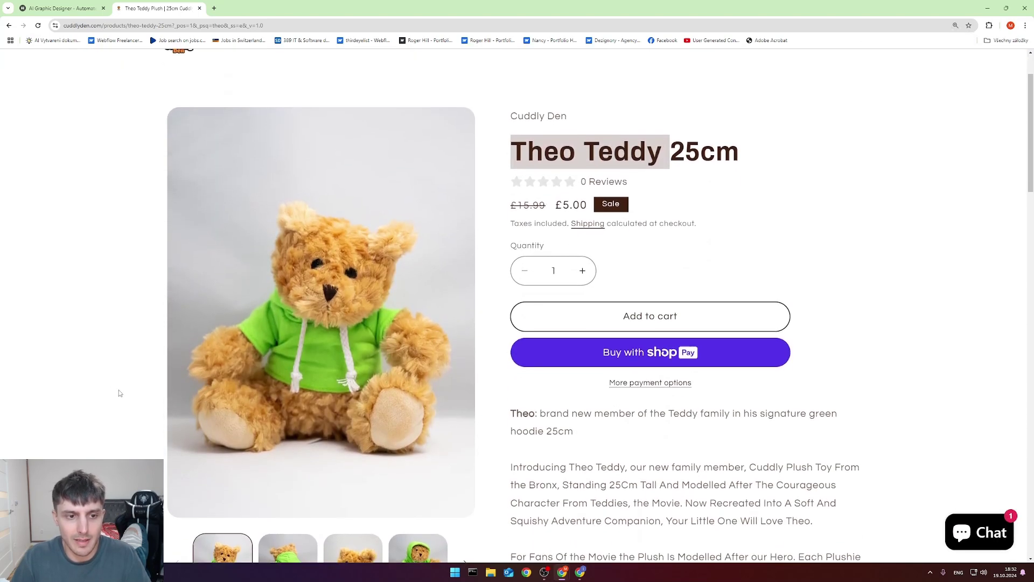
pyautogui.scroll(-1, 119, 391)
pyautogui.scroll(1, 121, 389)
pyautogui.press('super+shift+s')
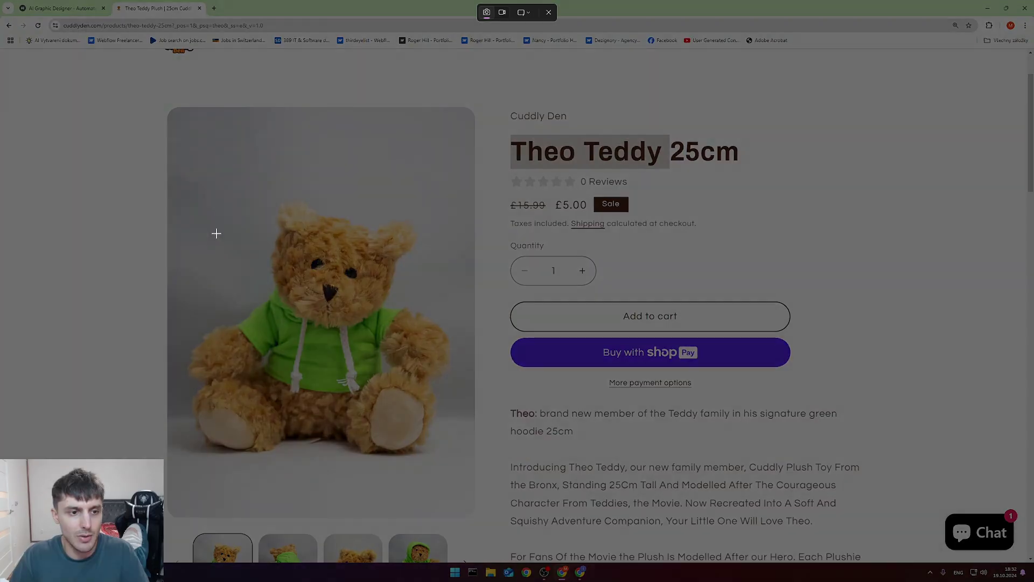
pyautogui.moveTo(183, 189); pyautogui.dragTo(456, 467)
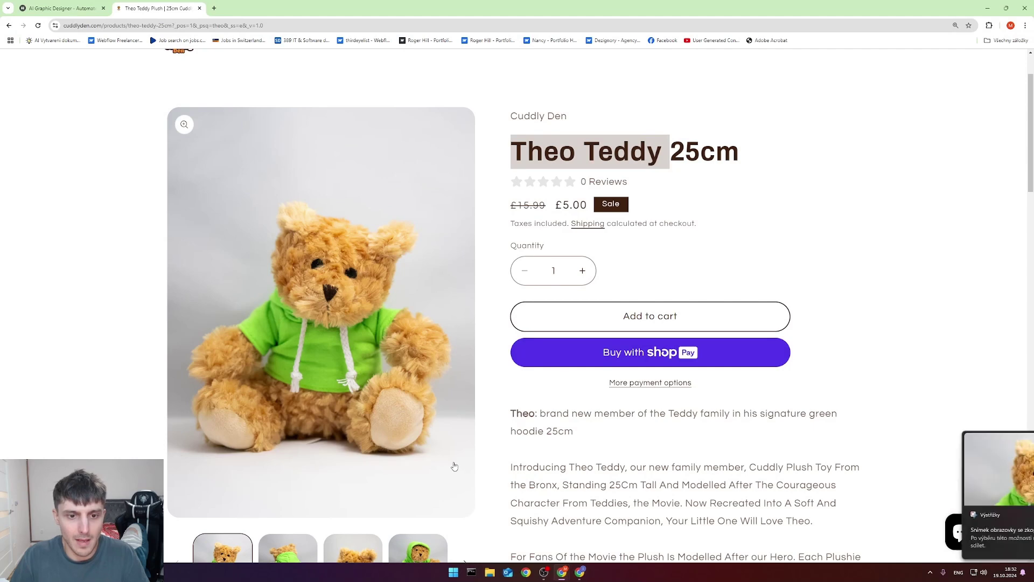
# Save the studio photo snip as a PNG in the downloads folder and close the snipping window.
pyautogui.click(933, 484)
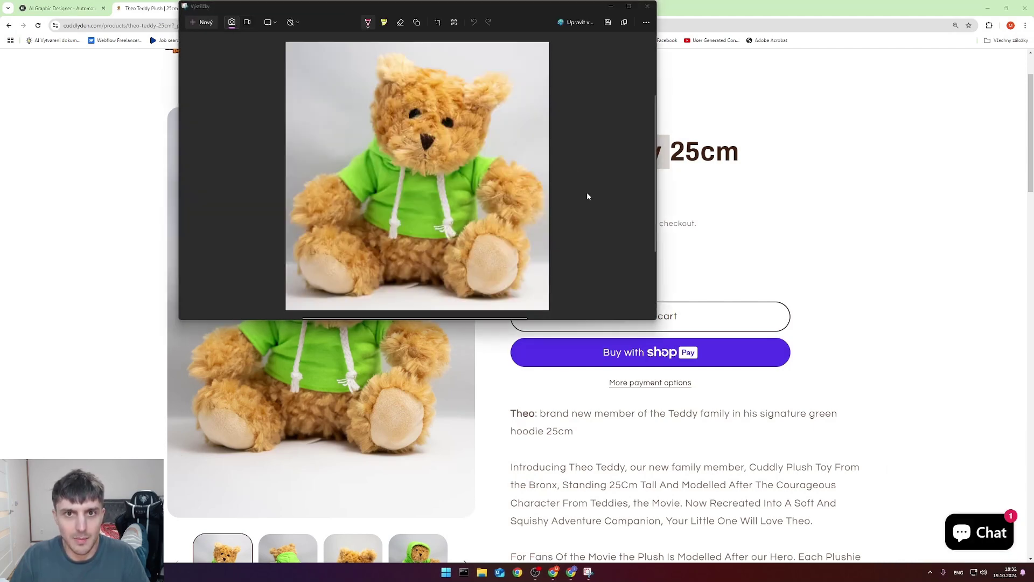
pyautogui.click(607, 22)
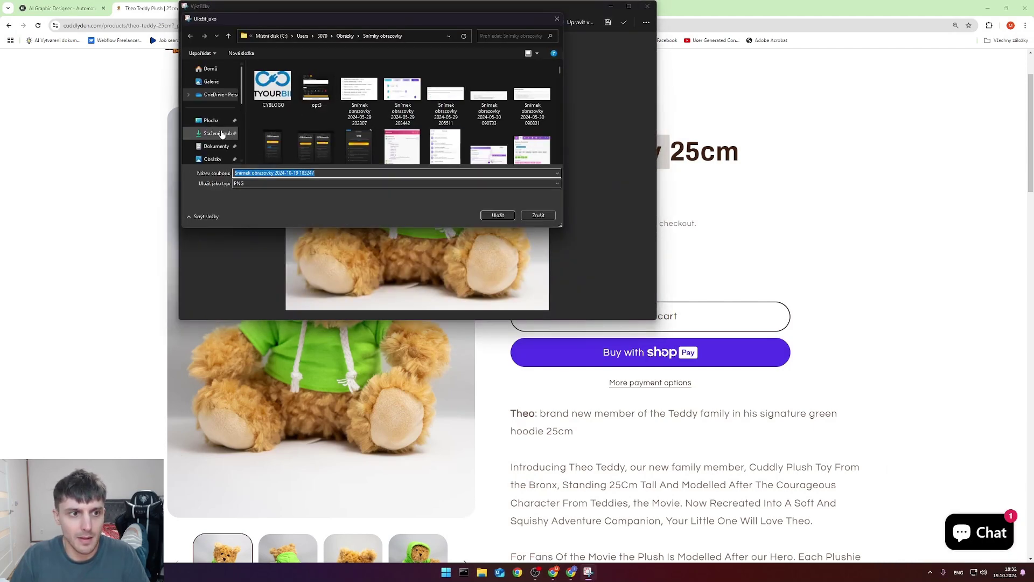
pyautogui.click(211, 133)
pyautogui.click(492, 213)
pyautogui.click(647, 6)
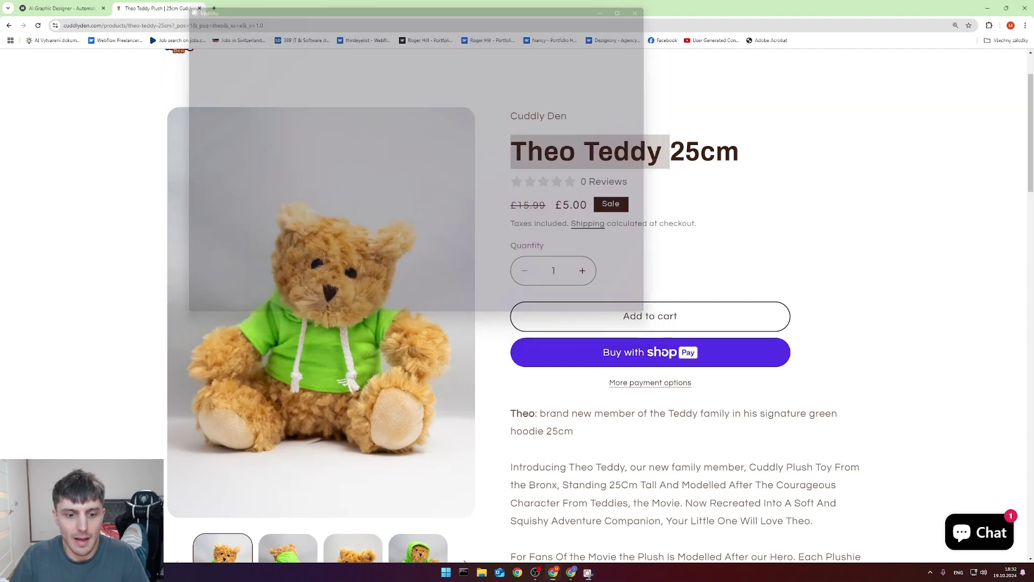
# Show the gallery photo of the bear sitting on the sofa and capture a screen snip around the bear.
pyautogui.scroll(-2, 462, 485)
pyautogui.click(465, 523)
pyautogui.click(464, 522)
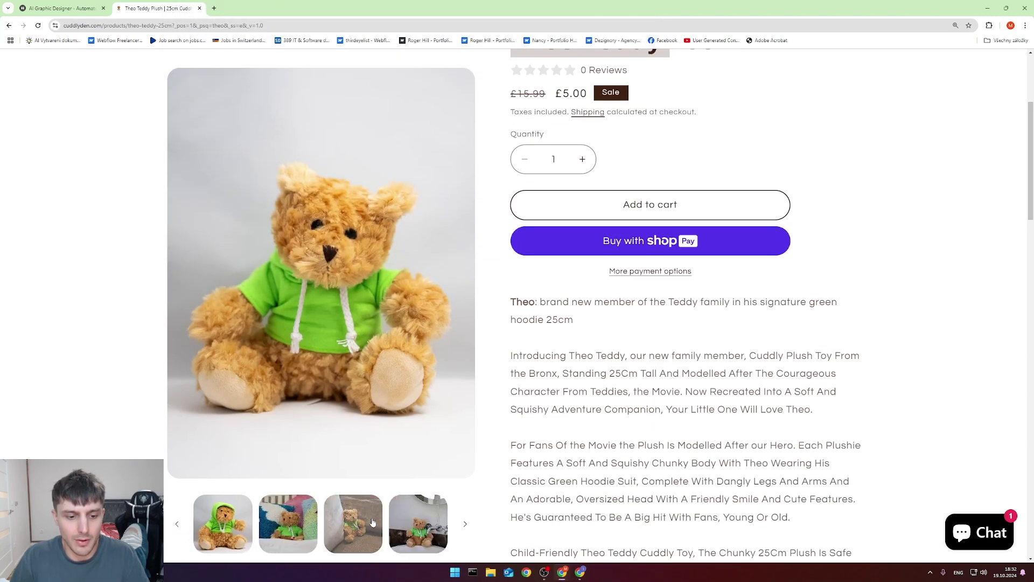
pyautogui.click(366, 525)
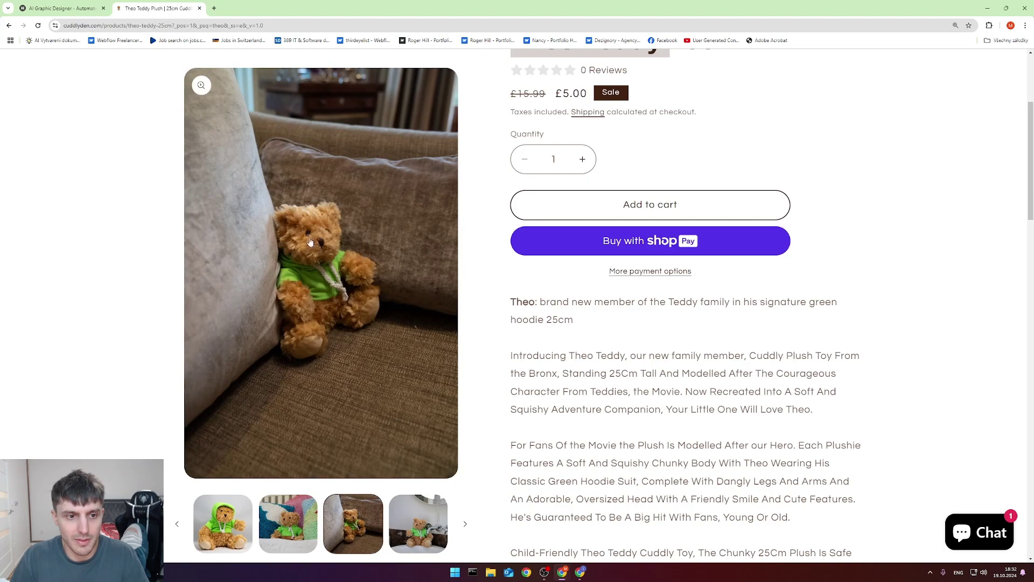
pyautogui.press('super+shift+s')
pyautogui.moveTo(246, 193); pyautogui.dragTo(393, 370)
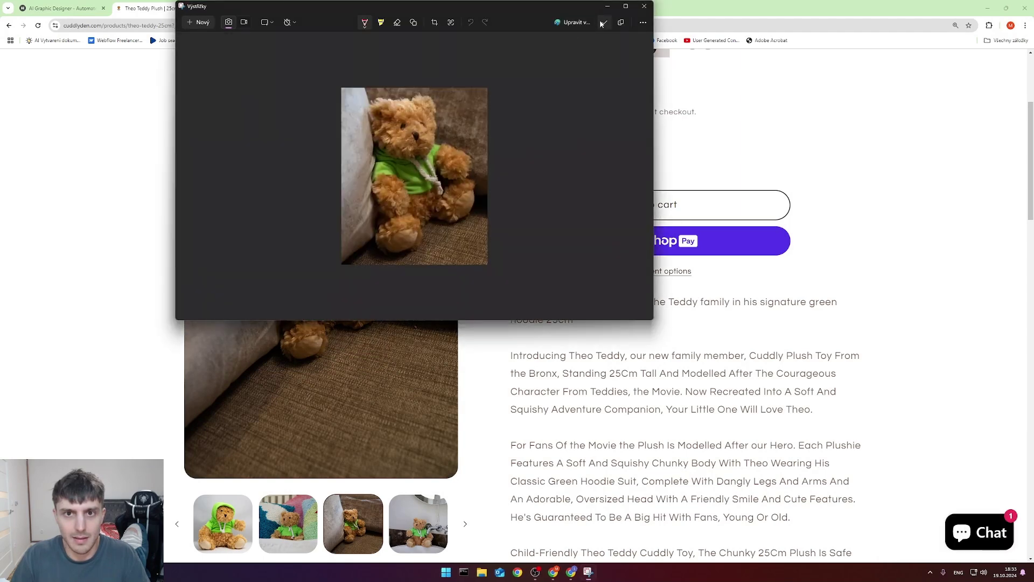
# Save the sofa photo snip in the downloads folder and close the snipping window.
pyautogui.click(605, 23)
pyautogui.click(207, 132)
pyautogui.click(493, 215)
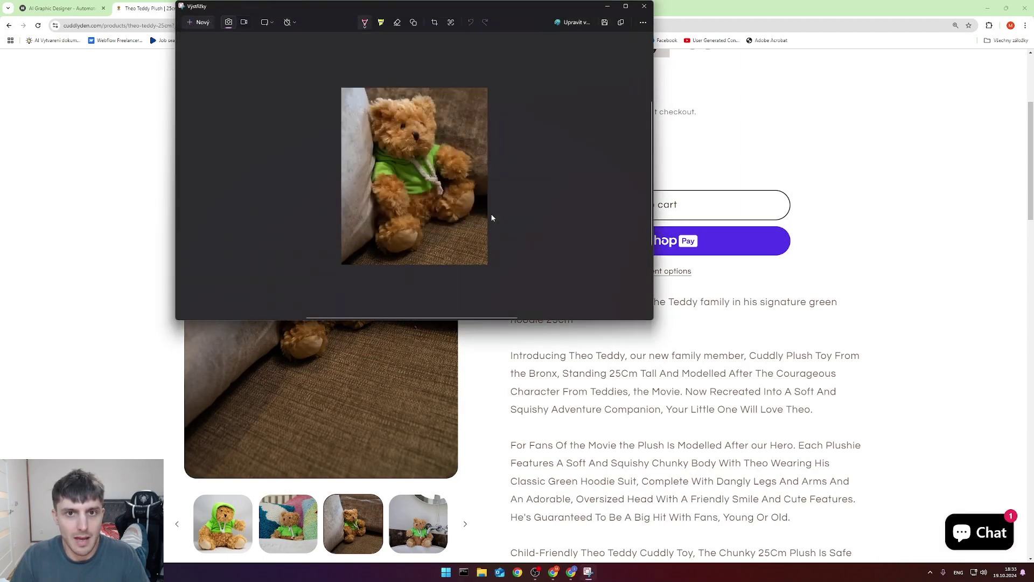
pyautogui.click(643, 7)
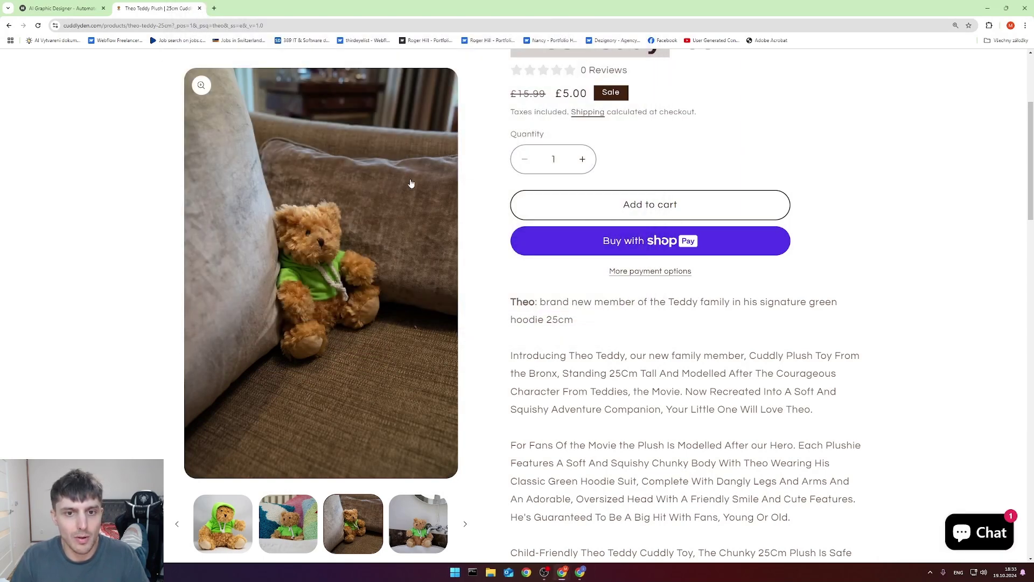
pyautogui.scroll(1, 411, 186)
pyautogui.click(483, 128)
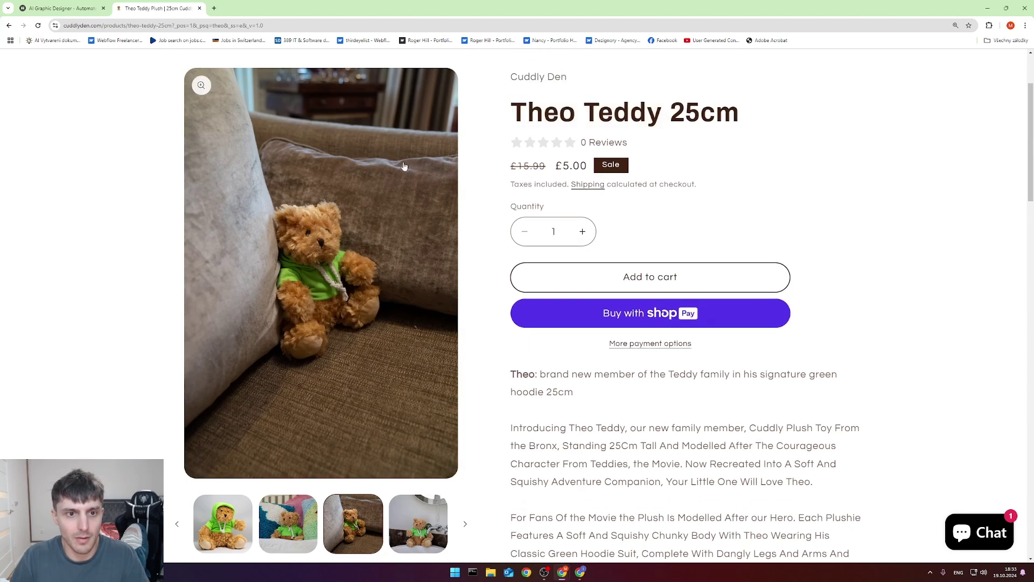
pyautogui.scroll(-1, 376, 190)
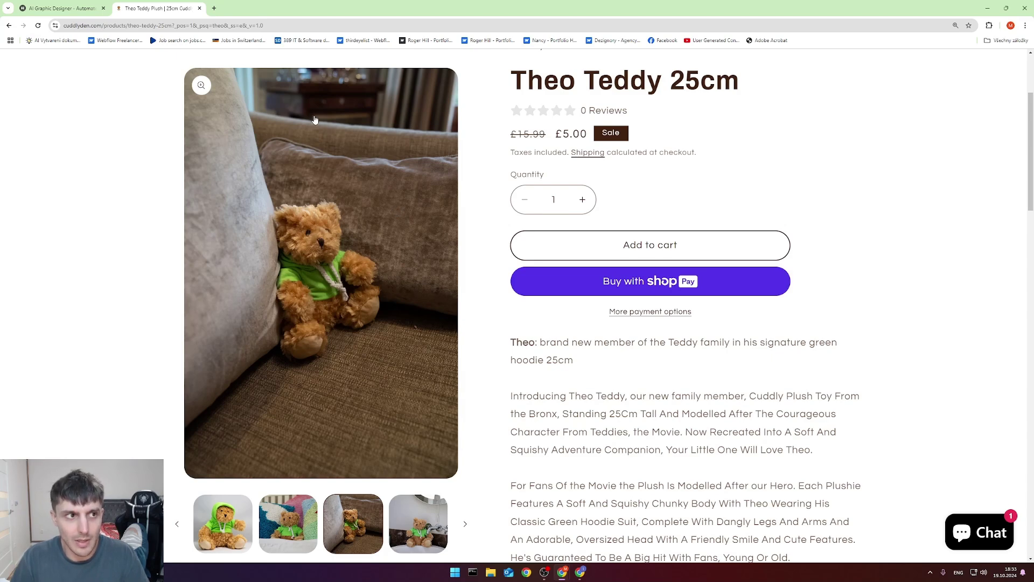
# Move the browser window aside and open the desktop folder "Nová složka" containing the bear images.
pyautogui.moveTo(302, 10); pyautogui.dragTo(535, 85)
pyautogui.moveTo(167, 132); pyautogui.dragTo(139, 99)
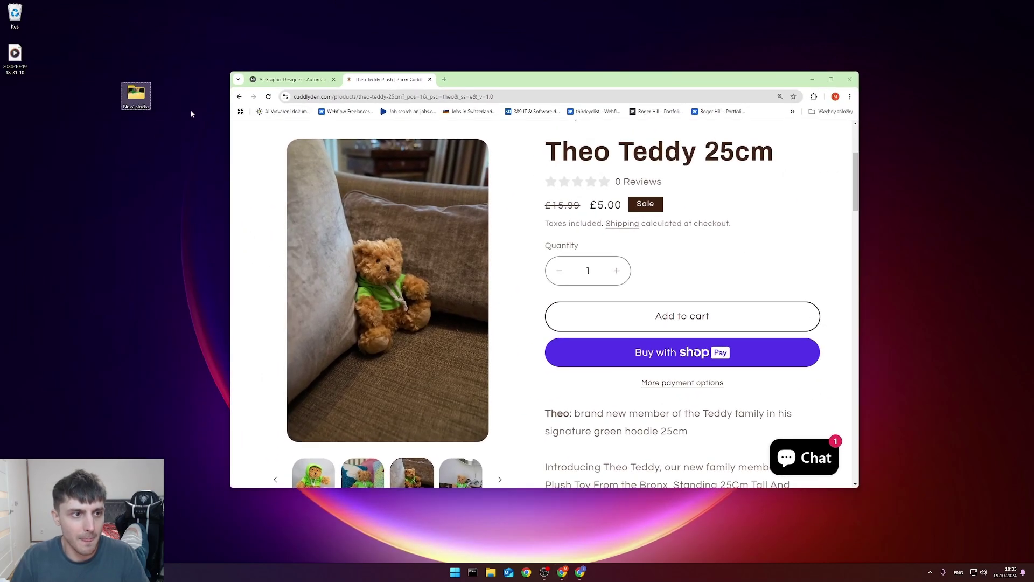
pyautogui.doubleClick(138, 100)
pyautogui.moveTo(361, 114); pyautogui.dragTo(335, 101)
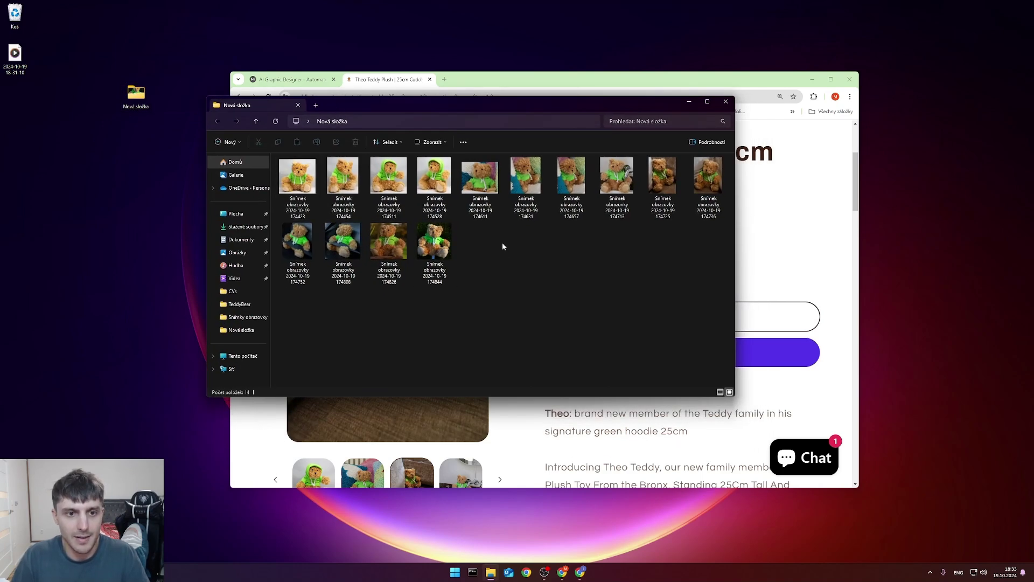
# Rename all the bear images in the folder together with the base name a_photo_of_TDBRINHD.
pyautogui.click(298, 177)
pyautogui.keyDown('shift'); pyautogui.click(425, 248); pyautogui.keyUp('shift')
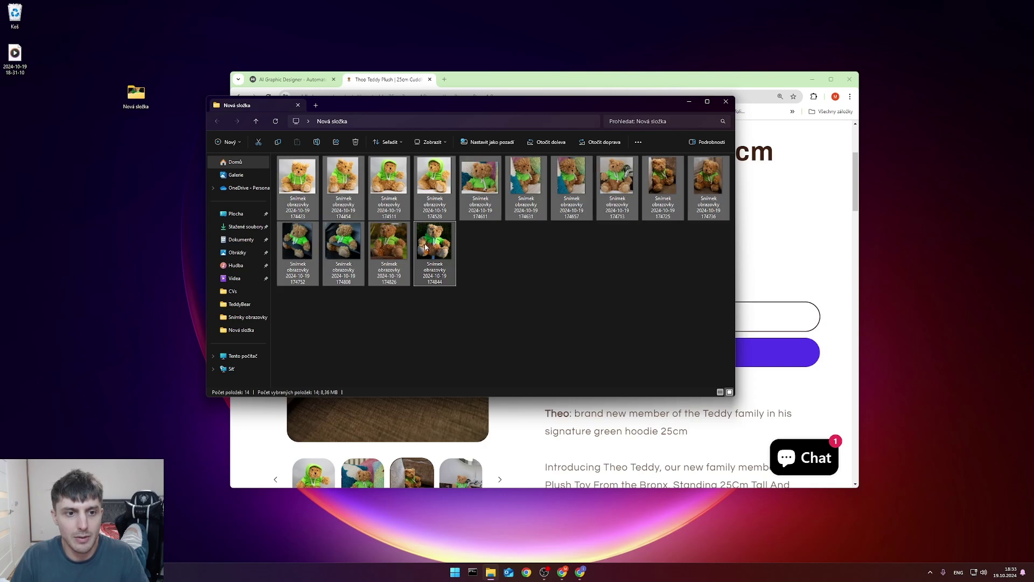
pyautogui.rightClick(299, 190)
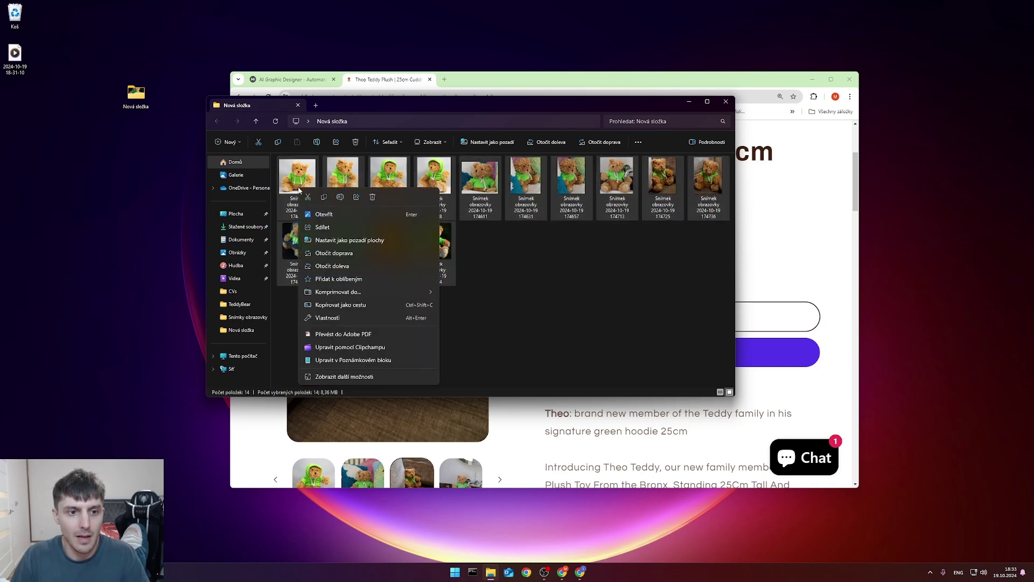
pyautogui.click(339, 197)
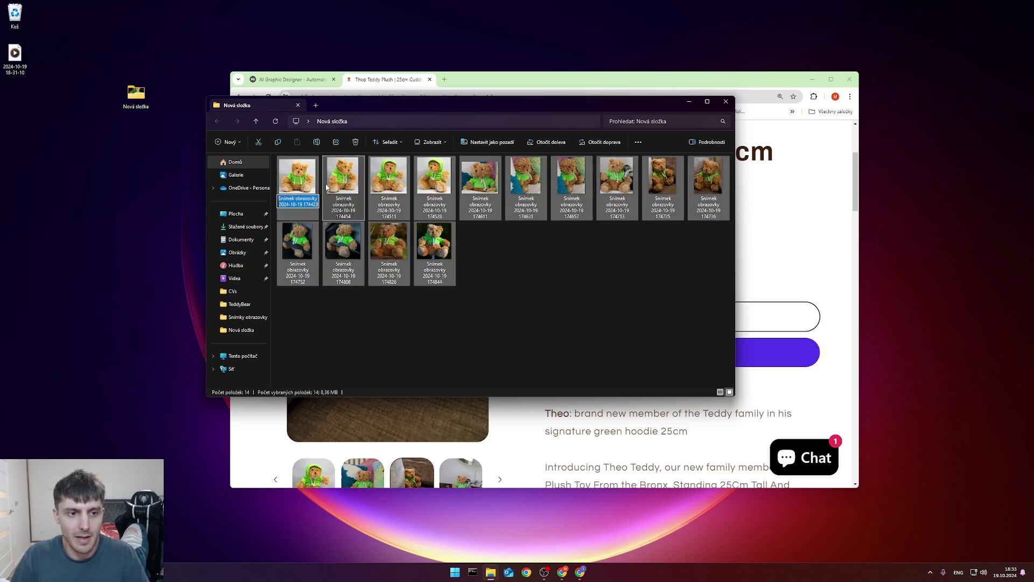
pyautogui.write('a')
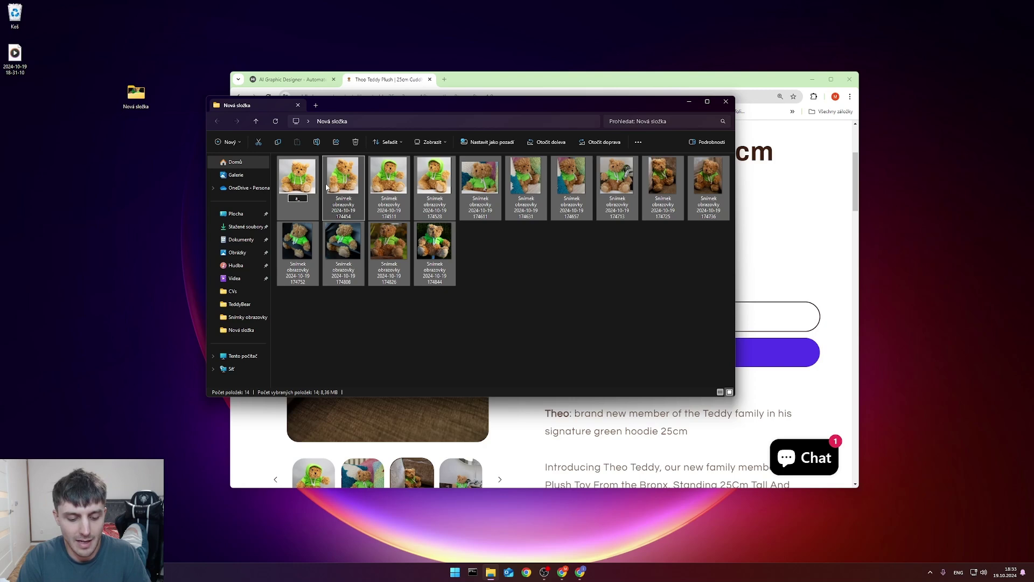
pyautogui.write('_ph')
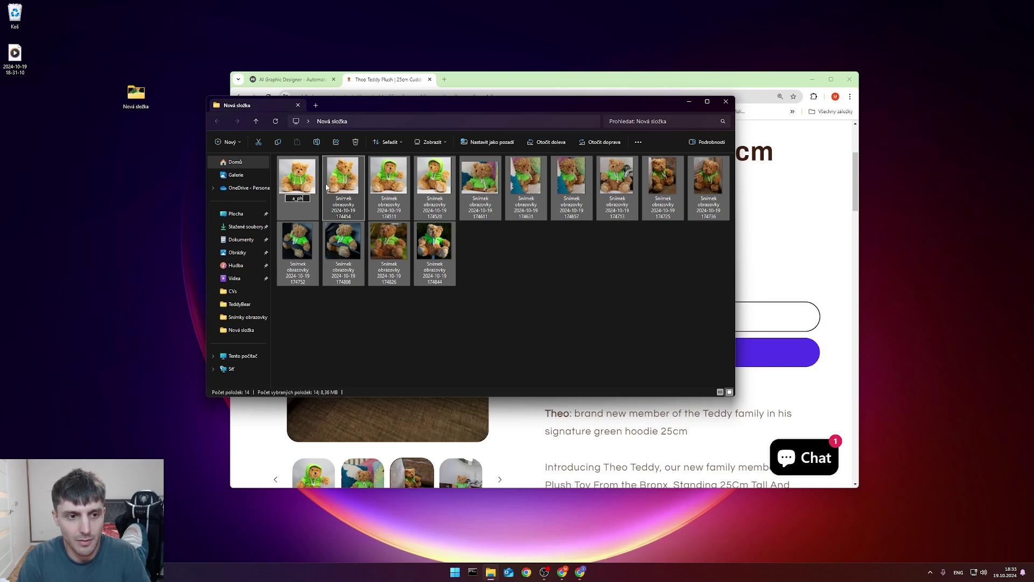
pyautogui.write('oto_')
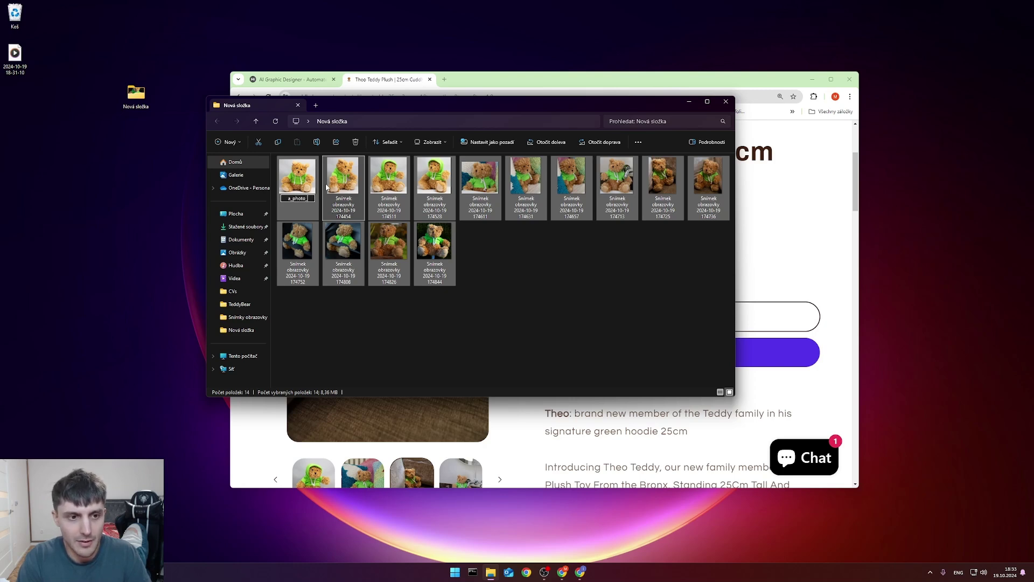
pyautogui.write('of_')
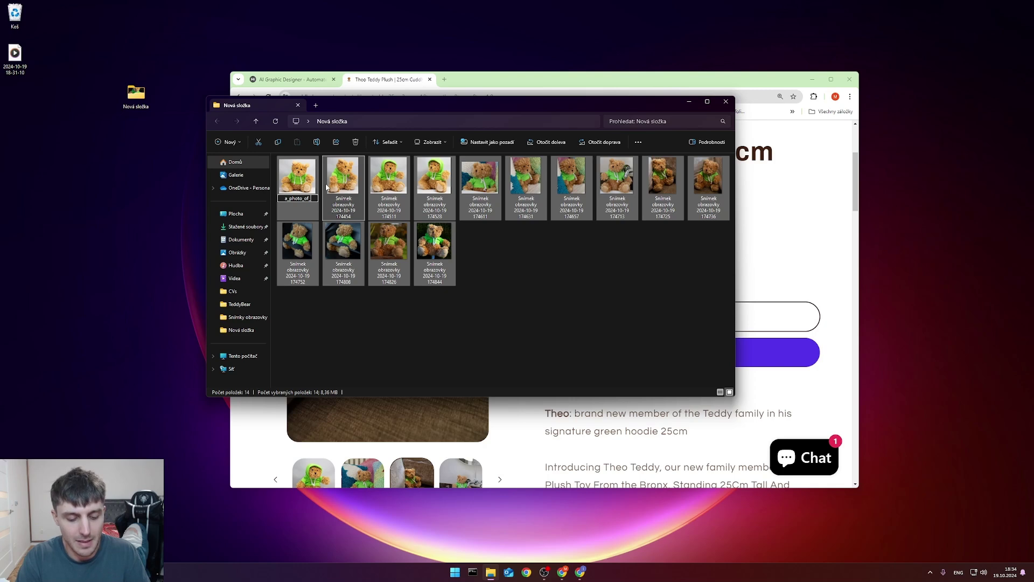
pyautogui.write('TD')
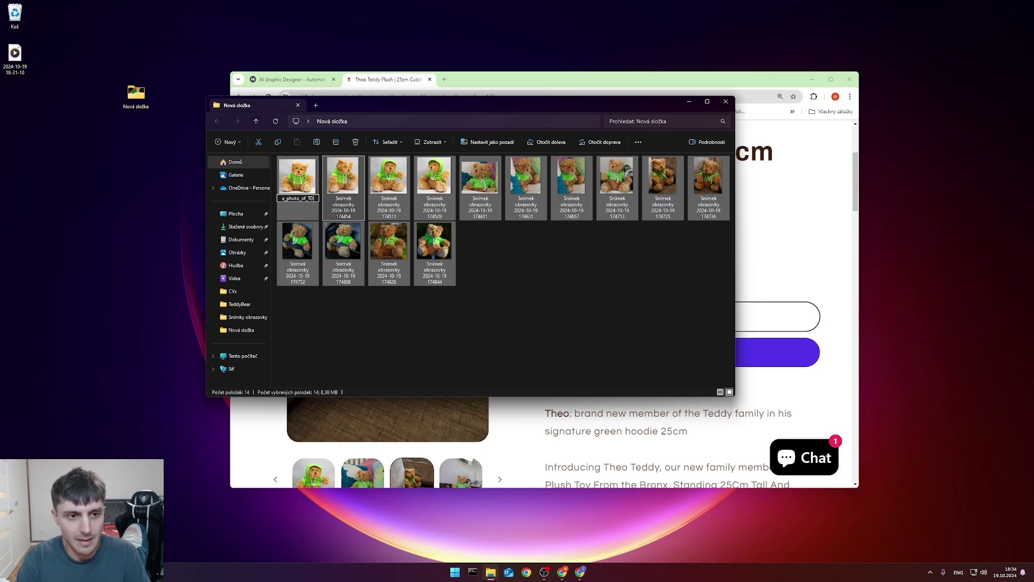
pyautogui.write('BR')
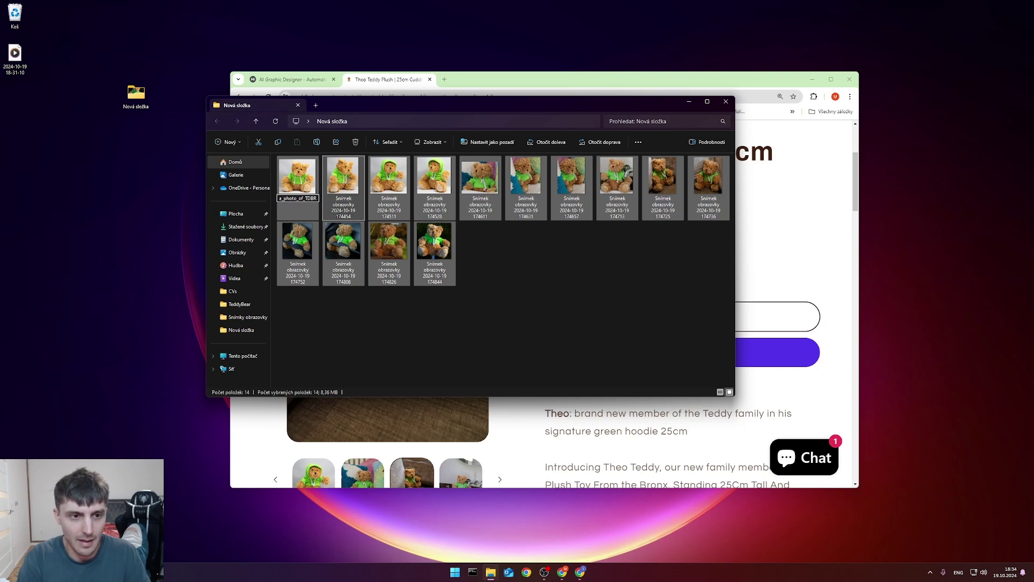
pyautogui.write('IN')
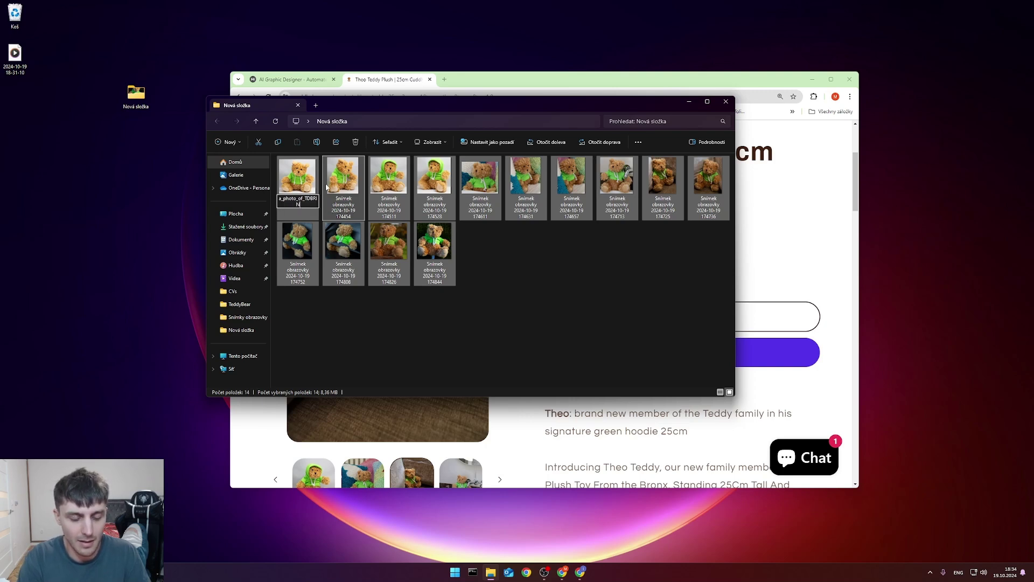
pyautogui.write('HD')
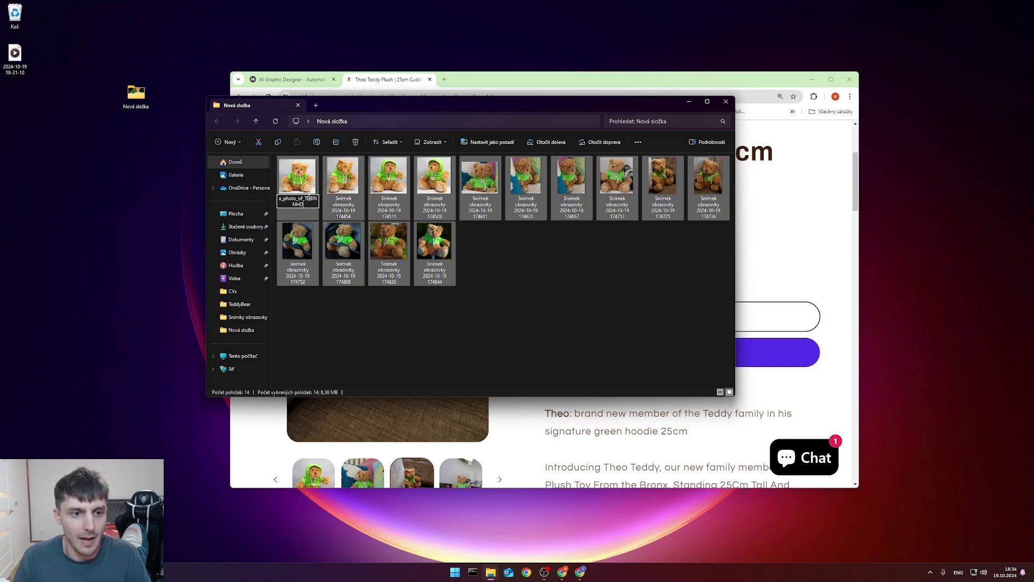
pyautogui.press('Return')
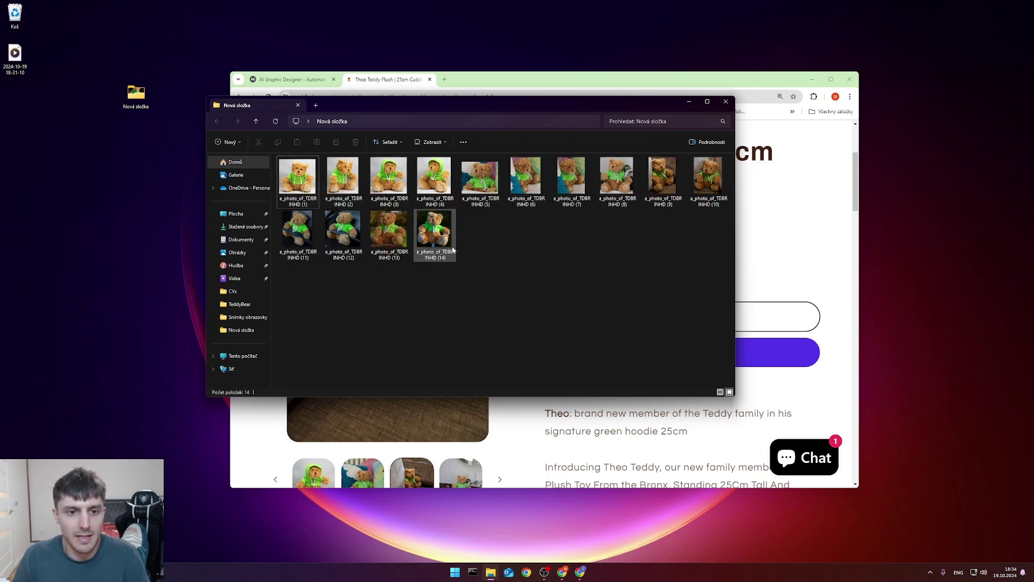
# Clear the image selection and close the bear image folder window.
pyautogui.click(297, 187)
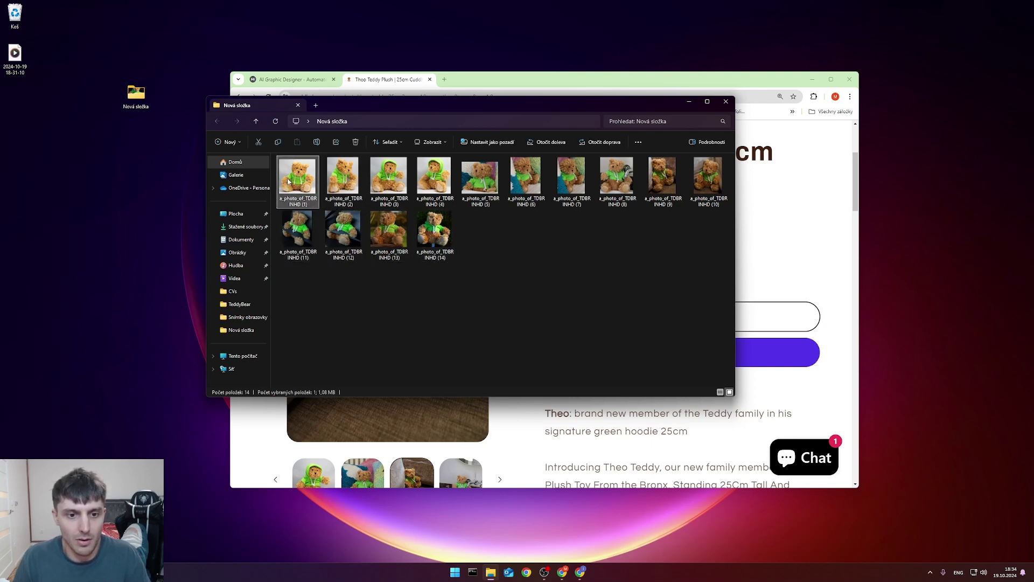
pyautogui.click(572, 256)
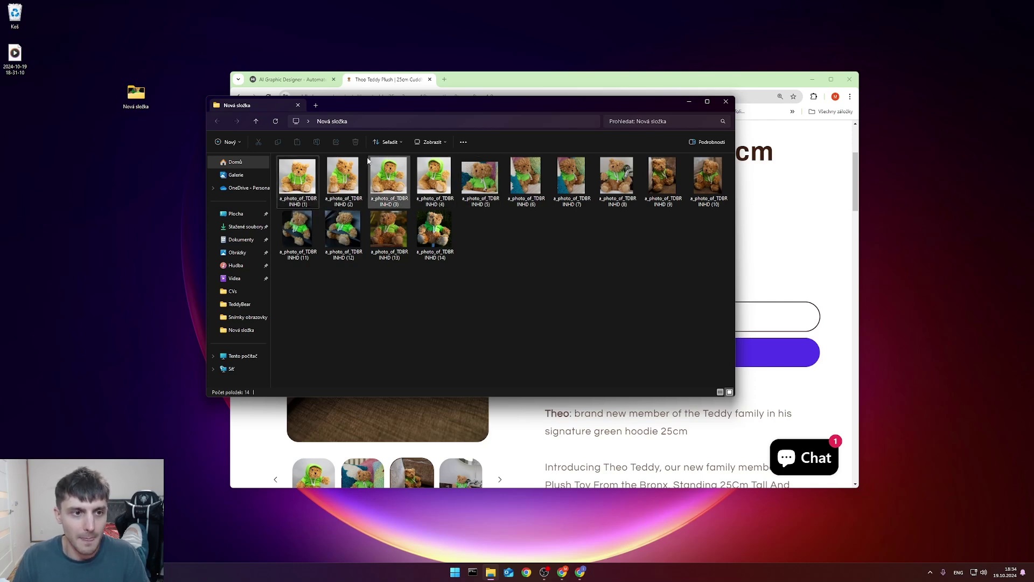
pyautogui.moveTo(368, 106); pyautogui.dragTo(357, 116)
pyautogui.click(713, 112)
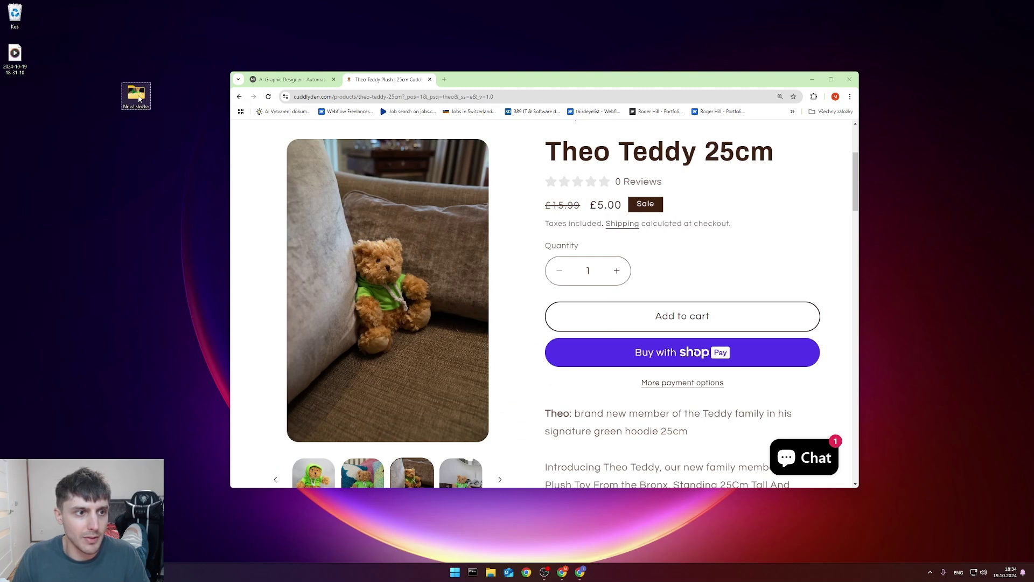
# Rename the desktop folder "Nová složka" as photos_of_TDBRINHD.
pyautogui.rightClick(139, 95)
pyautogui.click(179, 102)
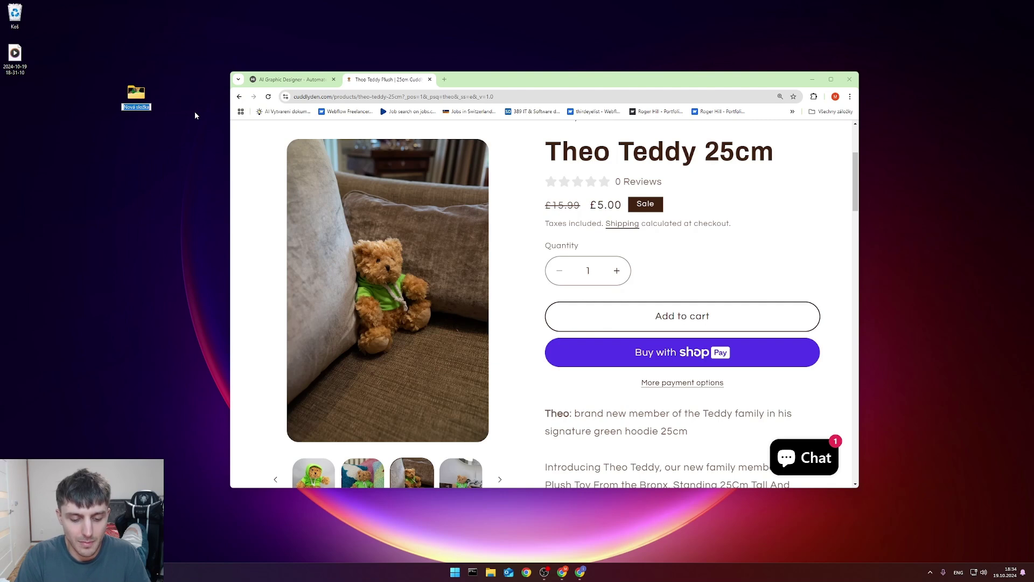
pyautogui.write('photos')
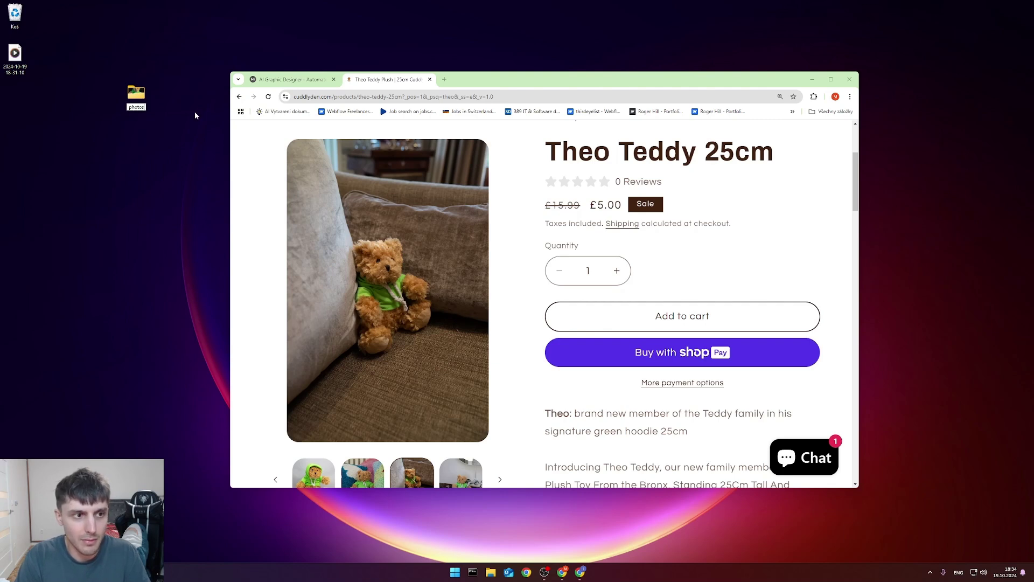
pyautogui.write('_of_')
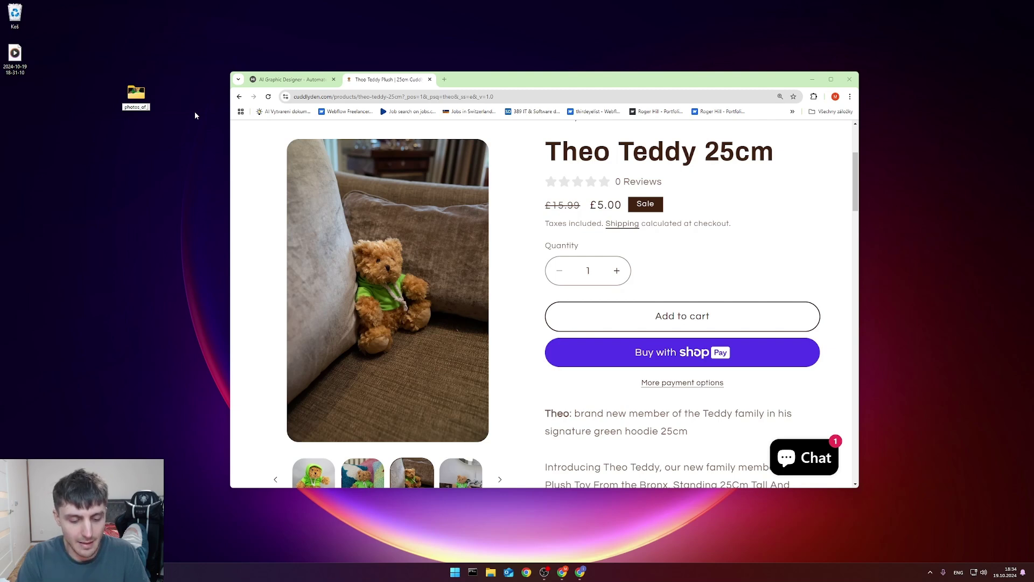
pyautogui.write('TDB')
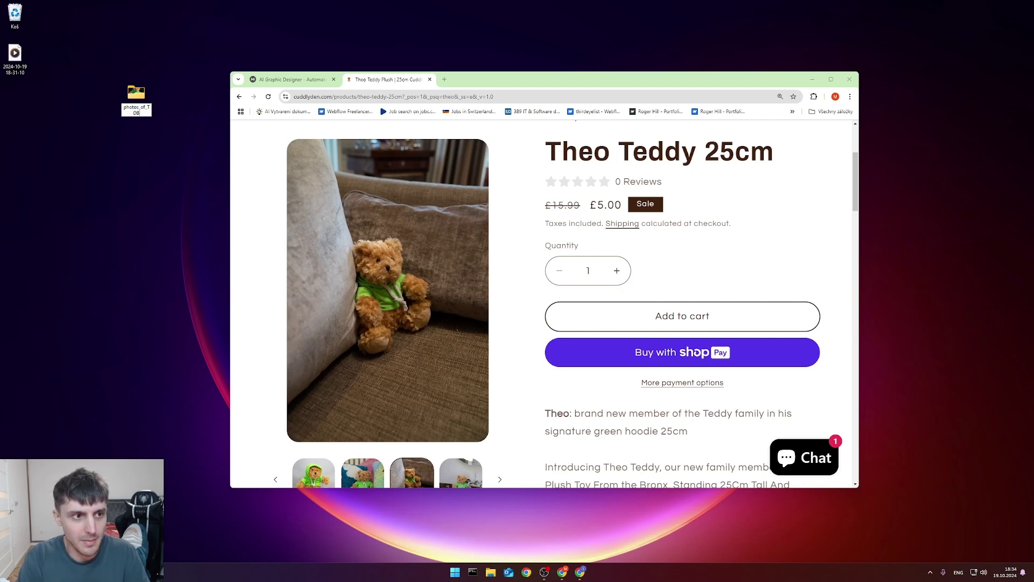
pyautogui.write('RINHD')
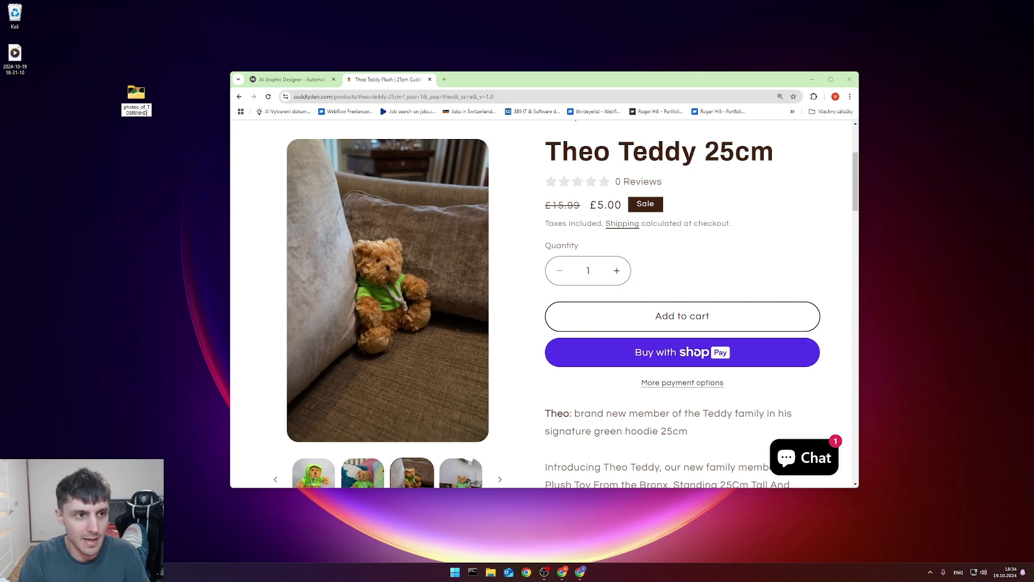
pyautogui.click(195, 115)
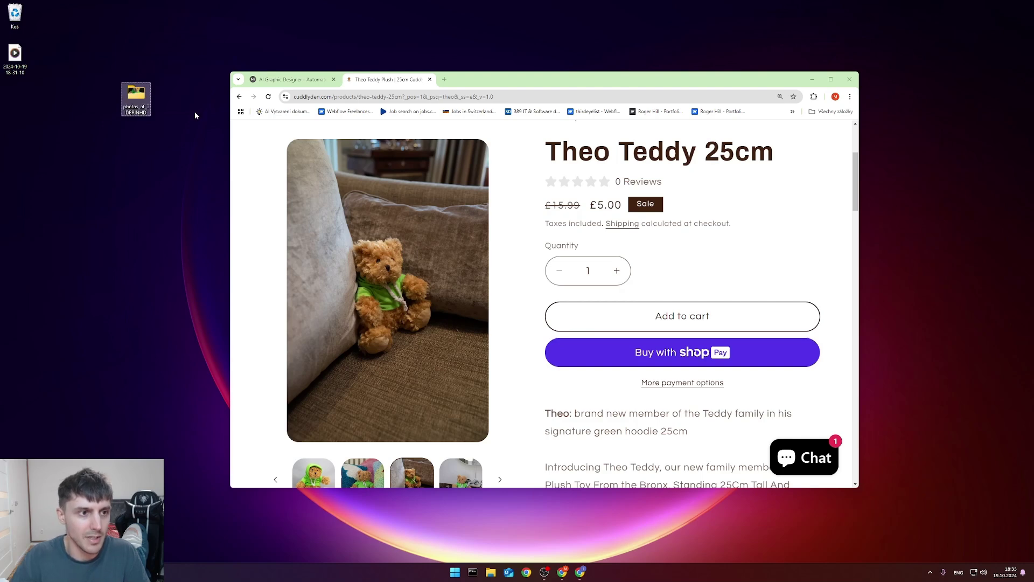
# Check the trigger word in the first image's file name inside the photos_of_TDBRINHD folder, leaving the name as it is.
pyautogui.doubleClick(141, 102)
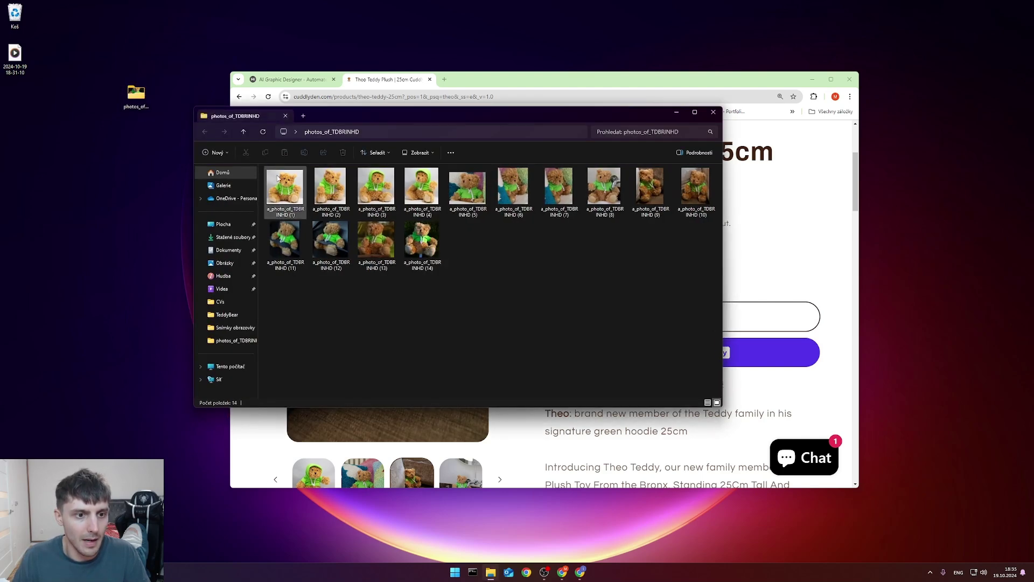
pyautogui.click(286, 186)
pyautogui.rightClick(289, 189)
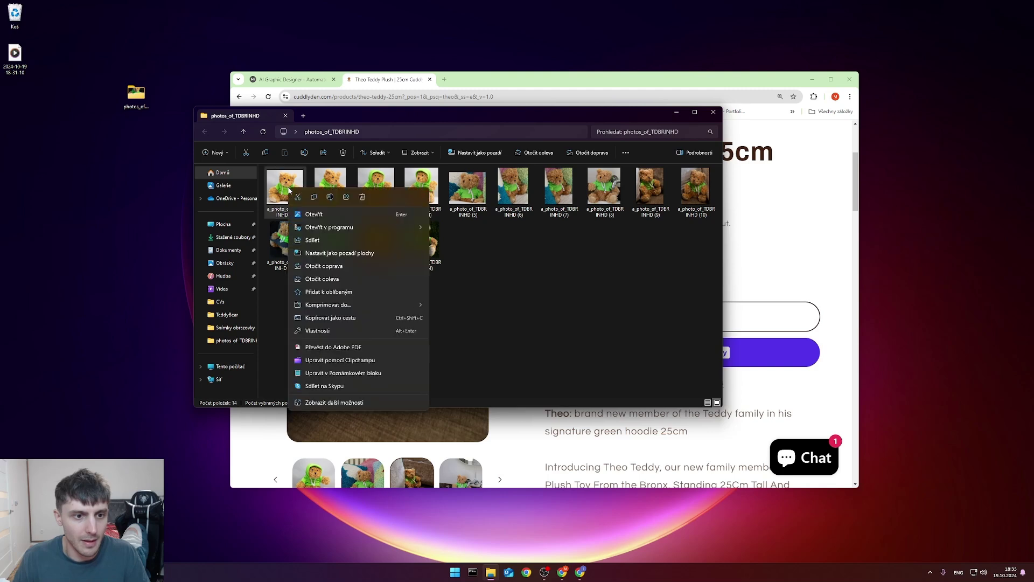
pyautogui.click(330, 196)
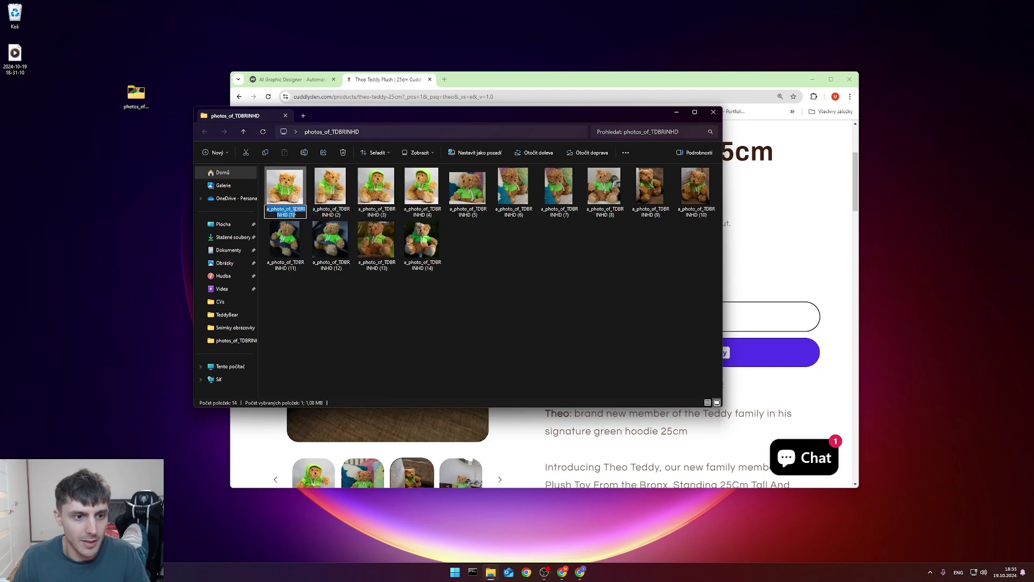
pyautogui.doubleClick(294, 209)
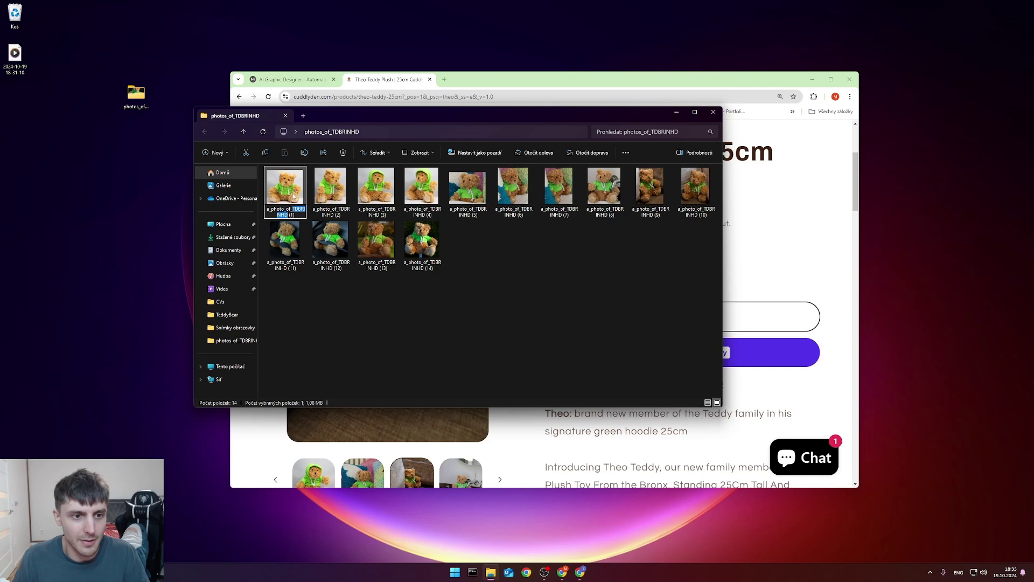
pyautogui.click(712, 112)
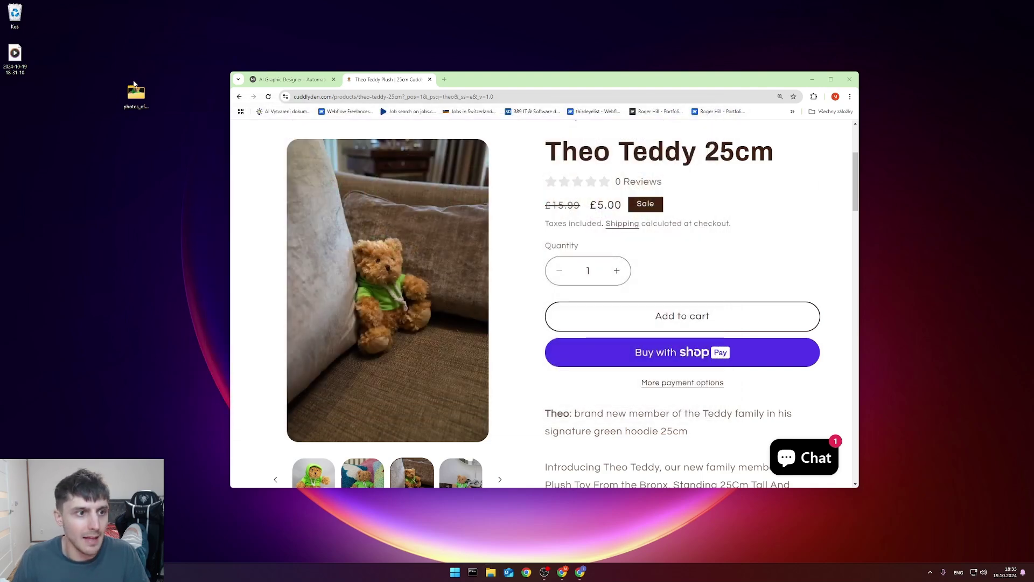
# Compress the photos_of_TDBRINHD folder into a ZIP file on the desktop, keeping the default name.
pyautogui.rightClick(139, 99)
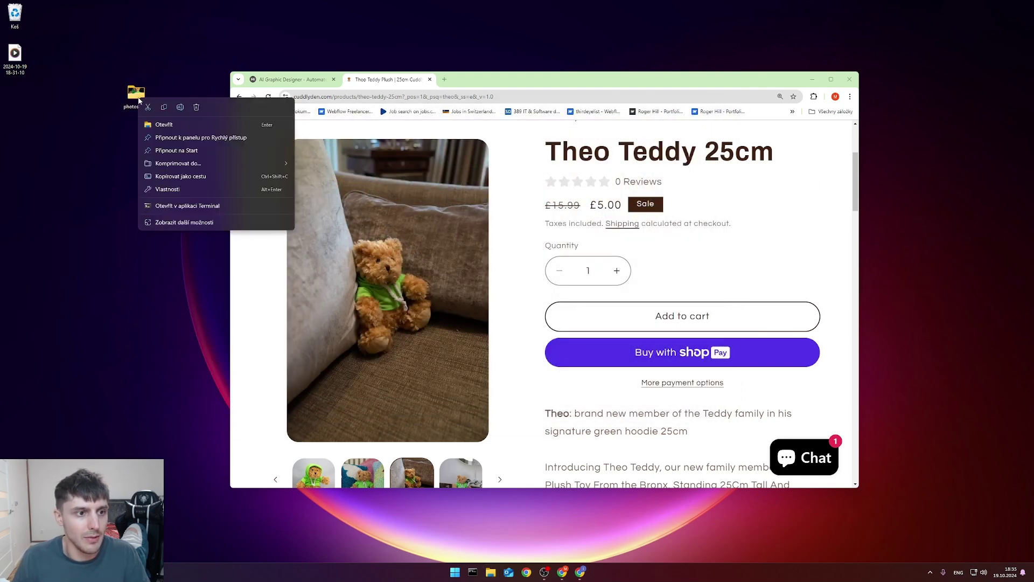
pyautogui.moveTo(183, 166)
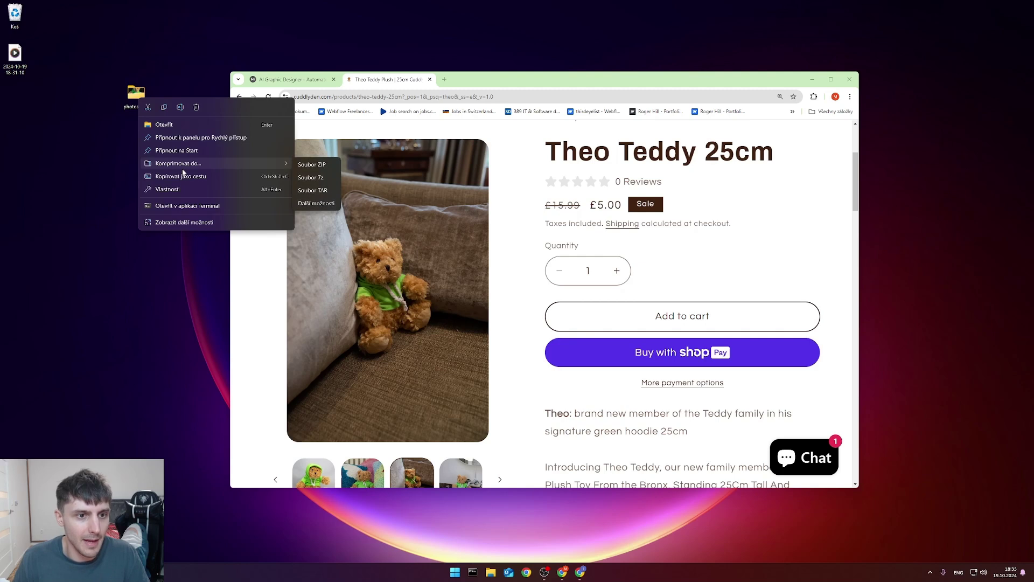
pyautogui.click(311, 164)
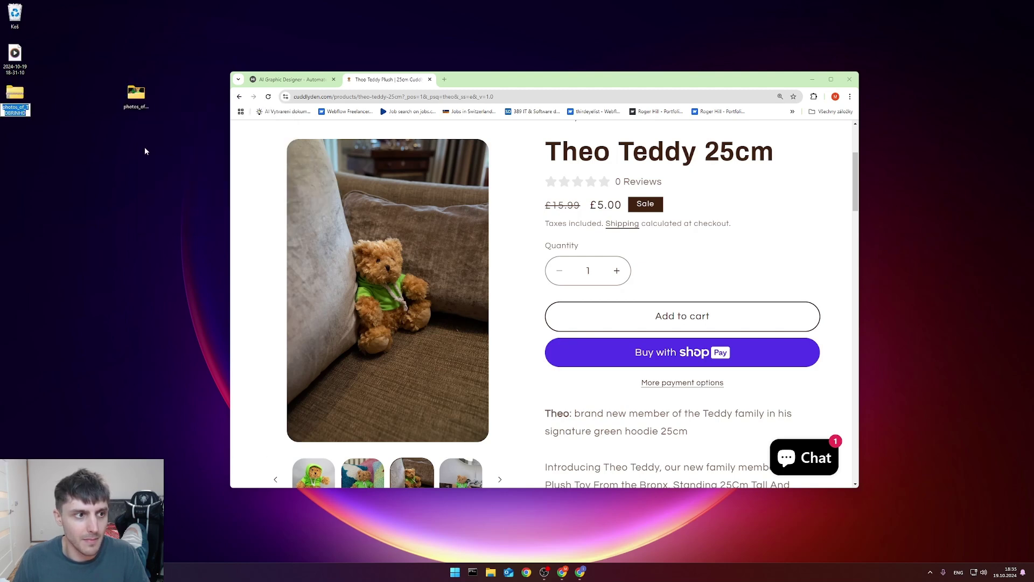
pyautogui.click(22, 98)
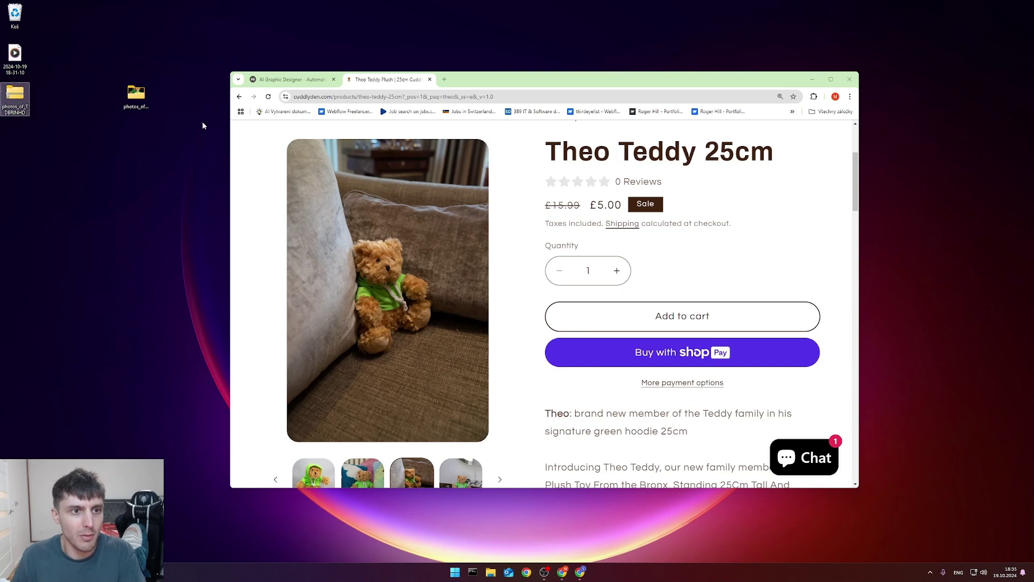
# Return to the AI Graphic Designer page in a maximized browser window and enter Training1TDBRINHD as the training name.
pyautogui.click(291, 79)
pyautogui.doubleClick(450, 81)
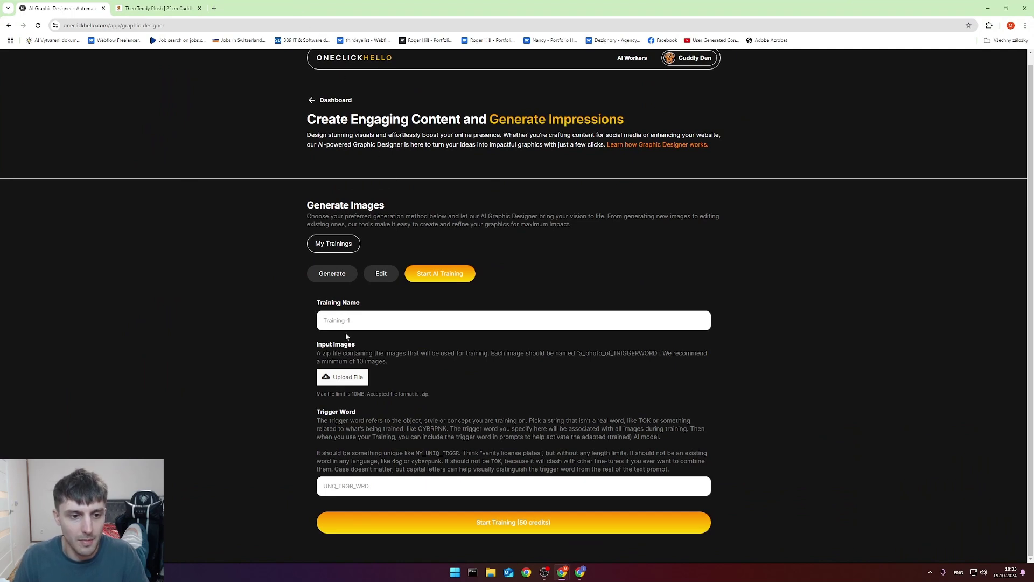
pyautogui.click(360, 321)
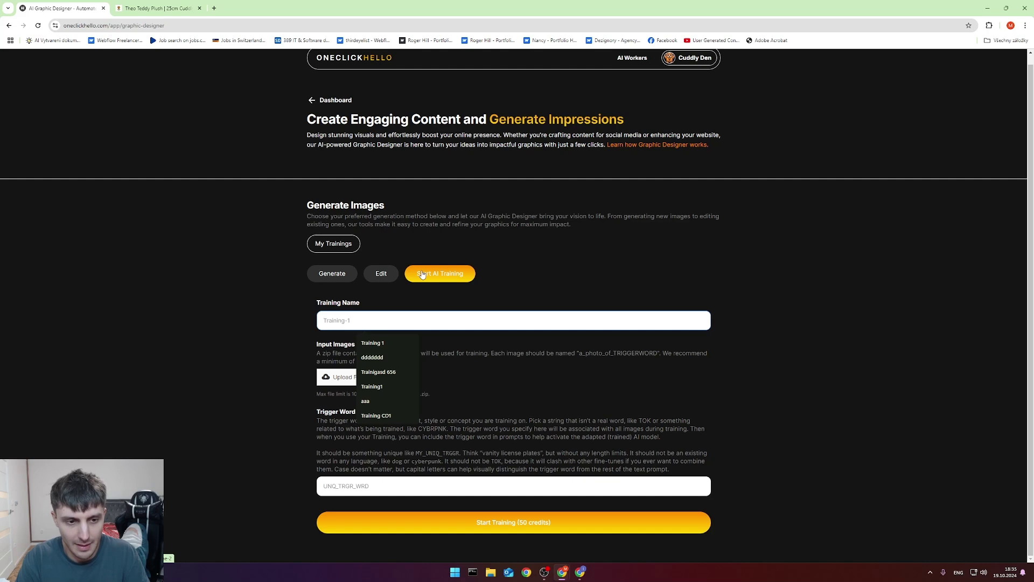
pyautogui.write('Training1')
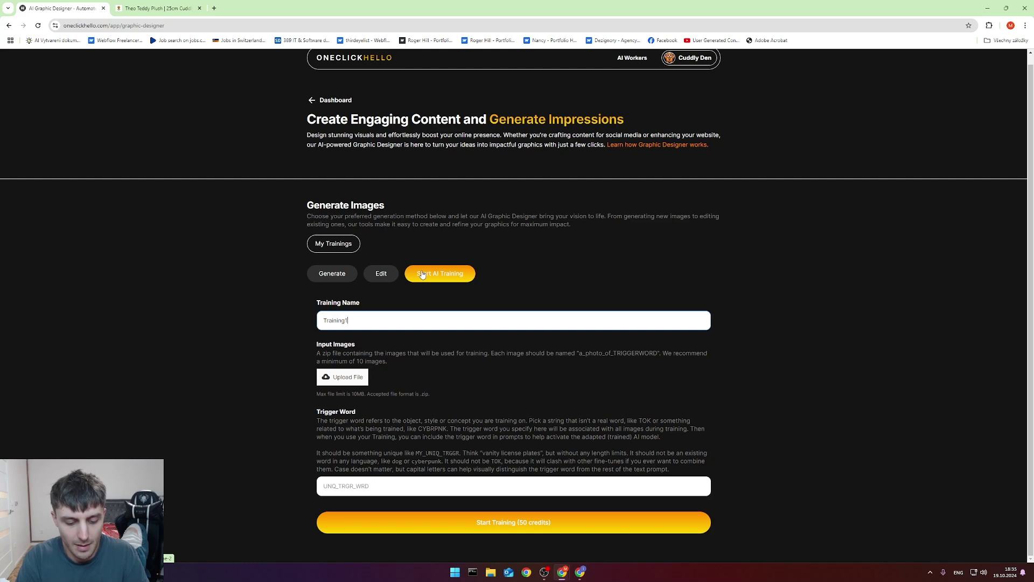
pyautogui.write('TDBR')
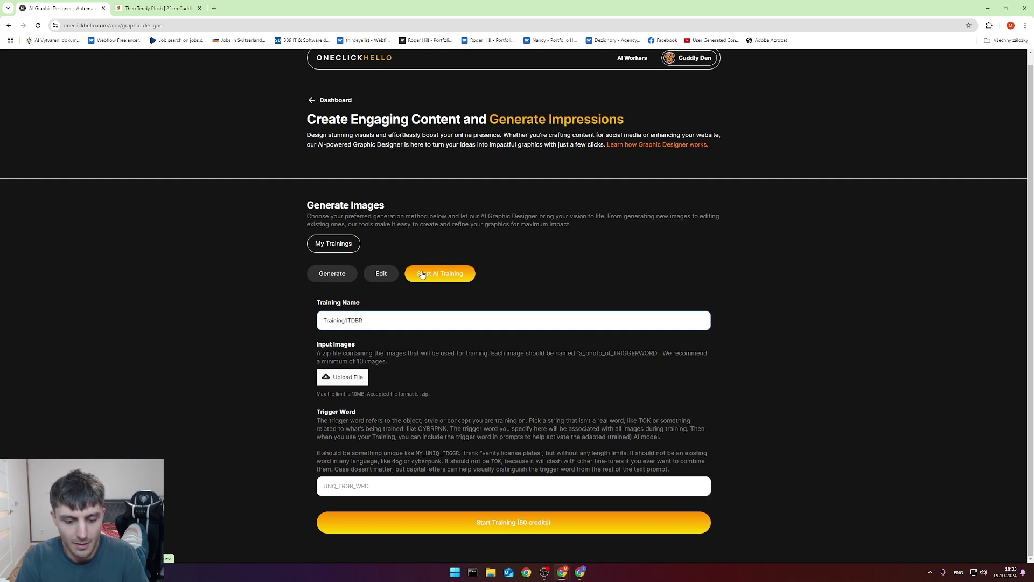
pyautogui.write('INHD')
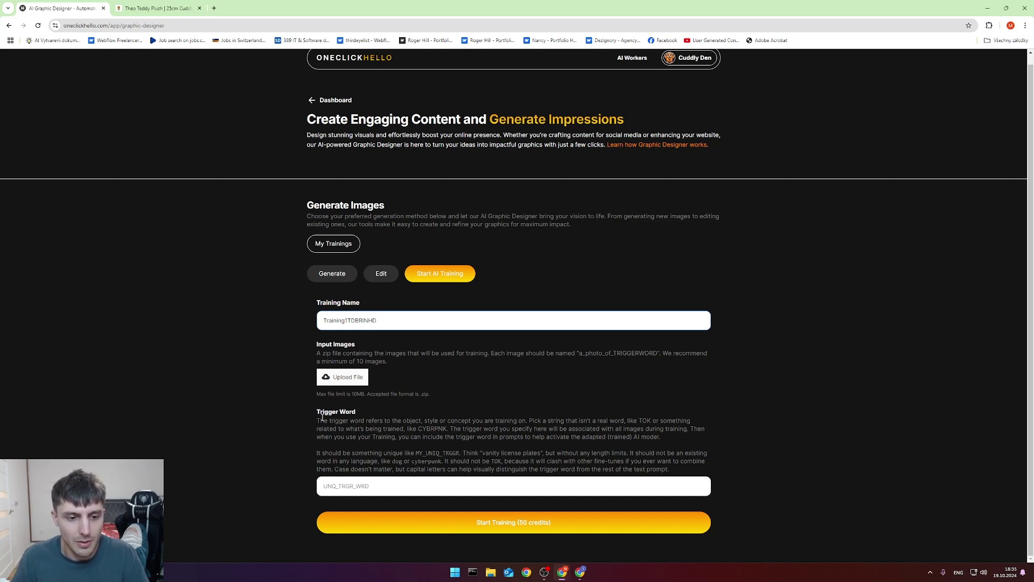
# Start the AI training with the trigger word TDBRINHD and the desktop archive photos_of_TDBRINHD.zip as input images.
pyautogui.click(349, 490)
pyautogui.write('TDBRINHD')
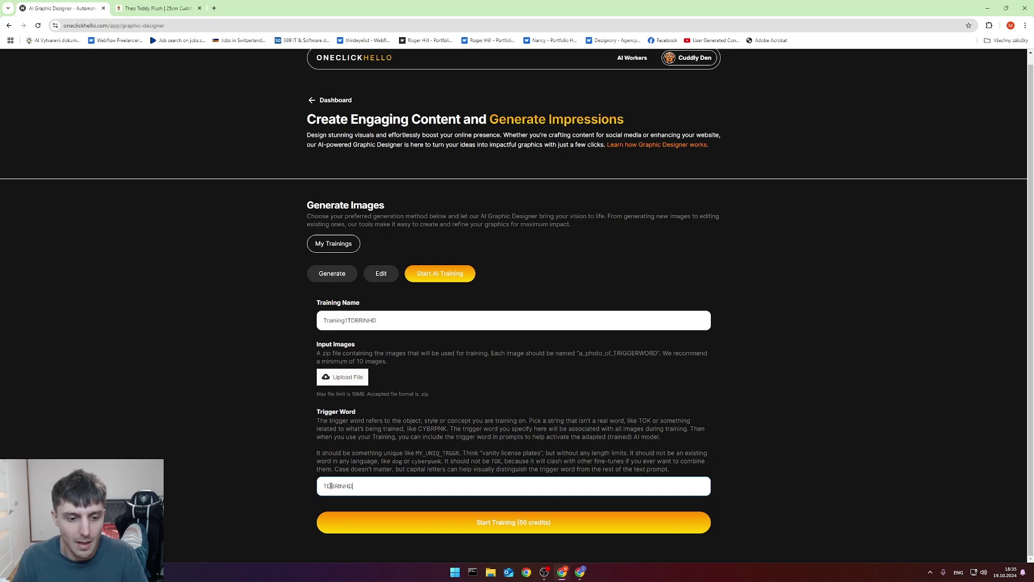
pyautogui.click(338, 376)
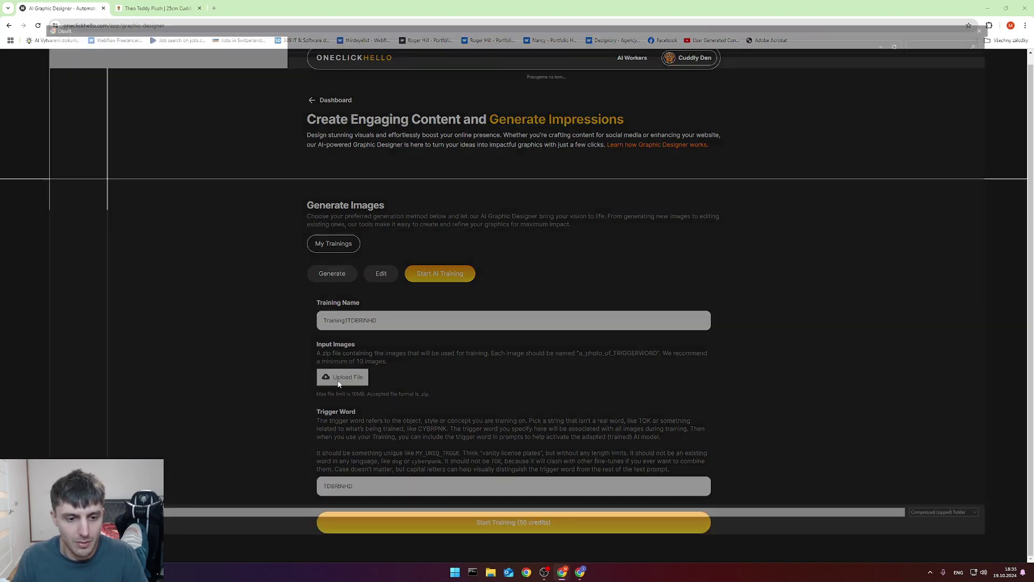
pyautogui.click(33, 107)
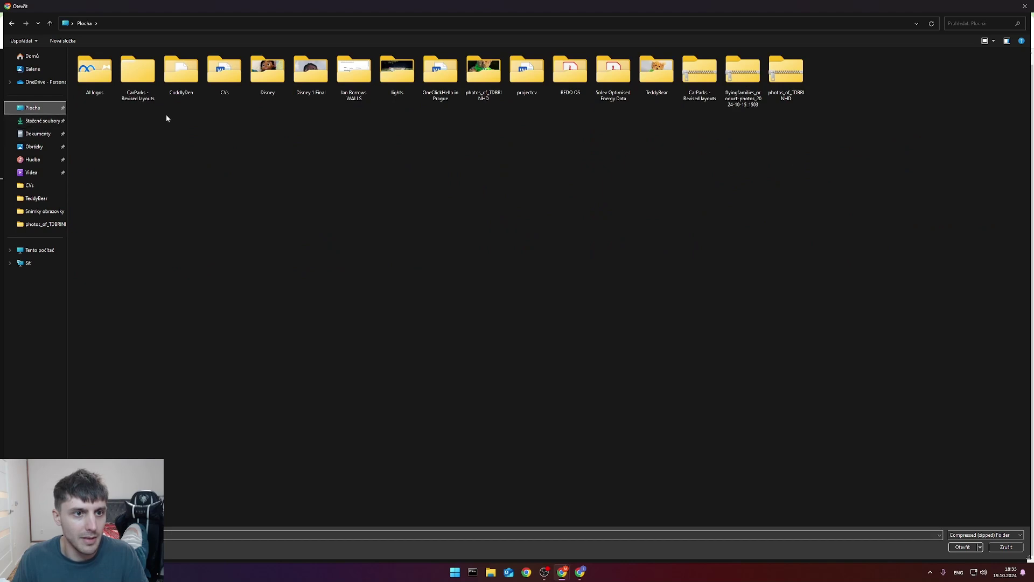
pyautogui.click(787, 84)
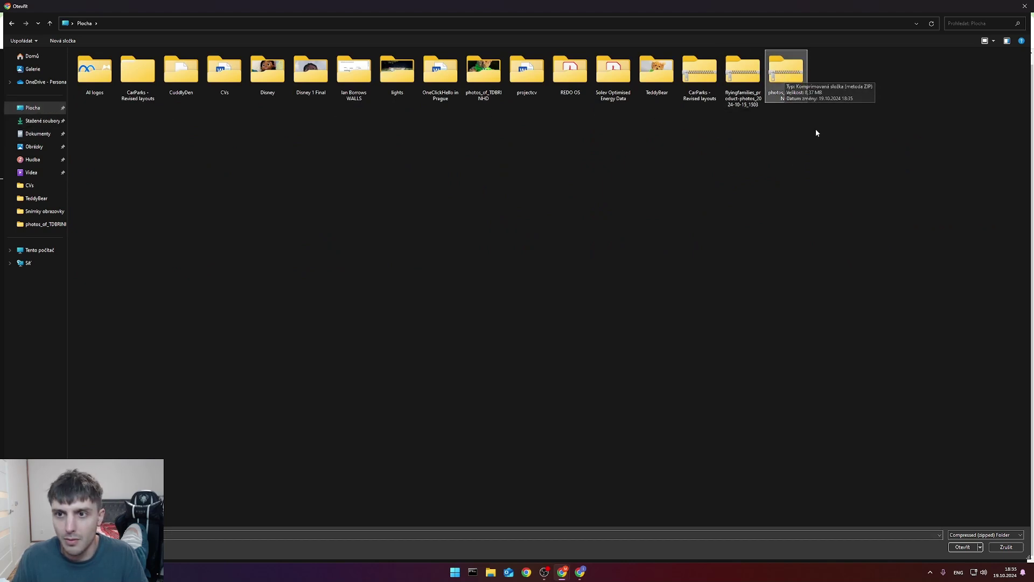
pyautogui.doubleClick(786, 83)
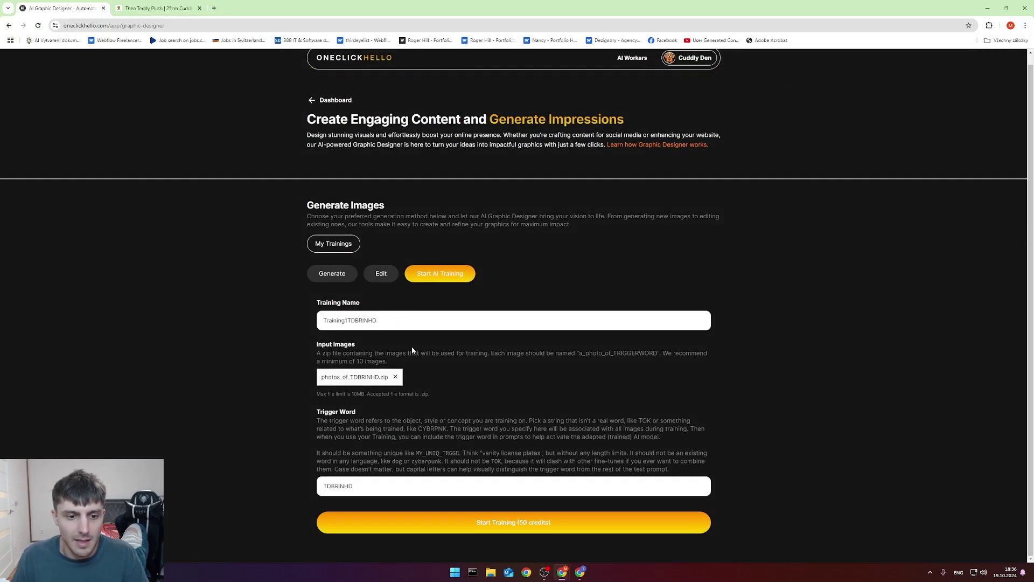
pyautogui.click(506, 525)
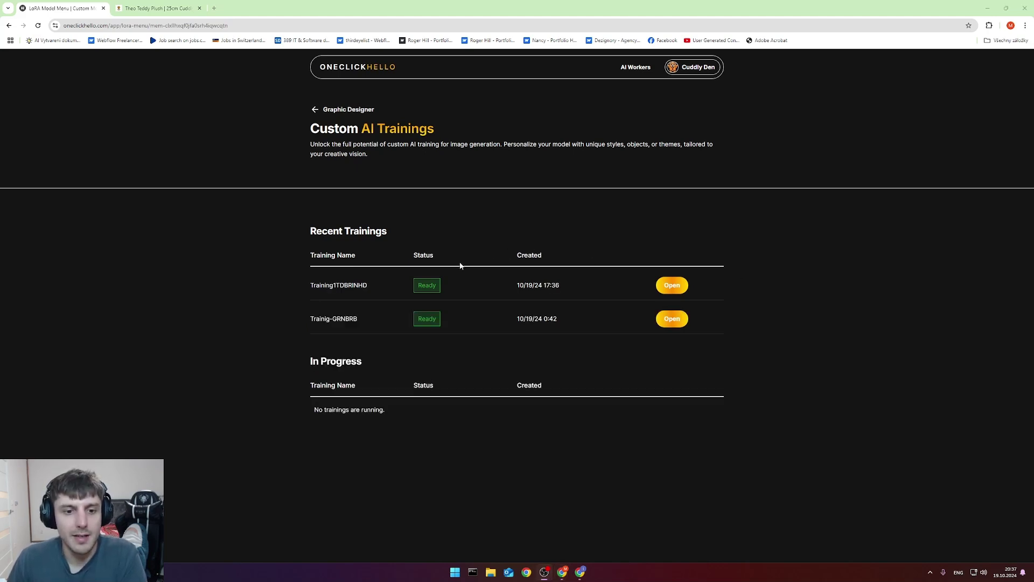
# Return to the dashboard, reach the custom trainings list through the Graphic Designer, and open Training1TDBRINHD.
pyautogui.moveTo(370, 286); pyautogui.dragTo(299, 285)
pyautogui.click(372, 291)
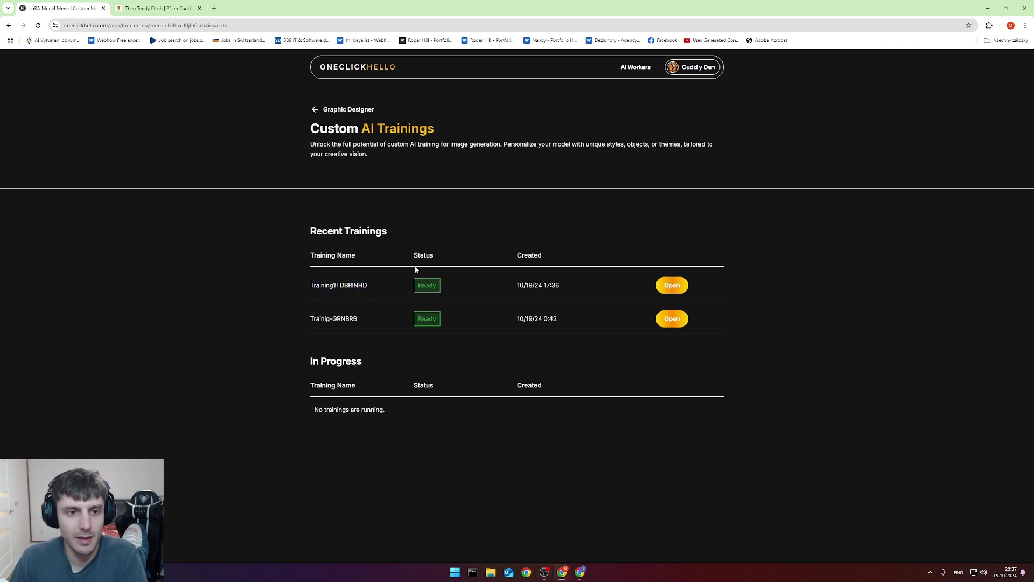
pyautogui.click(345, 109)
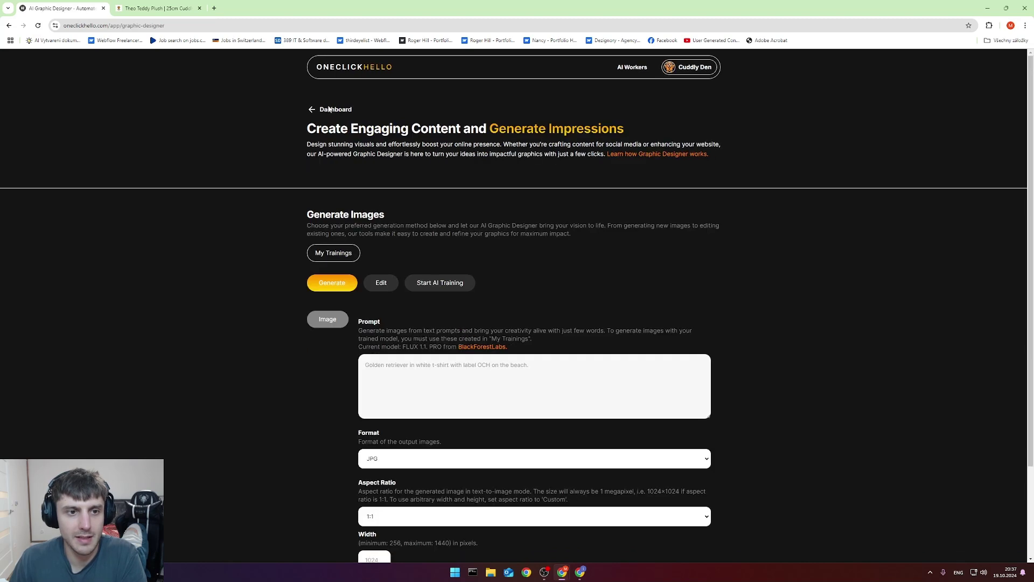
pyautogui.click(329, 110)
pyautogui.click(505, 413)
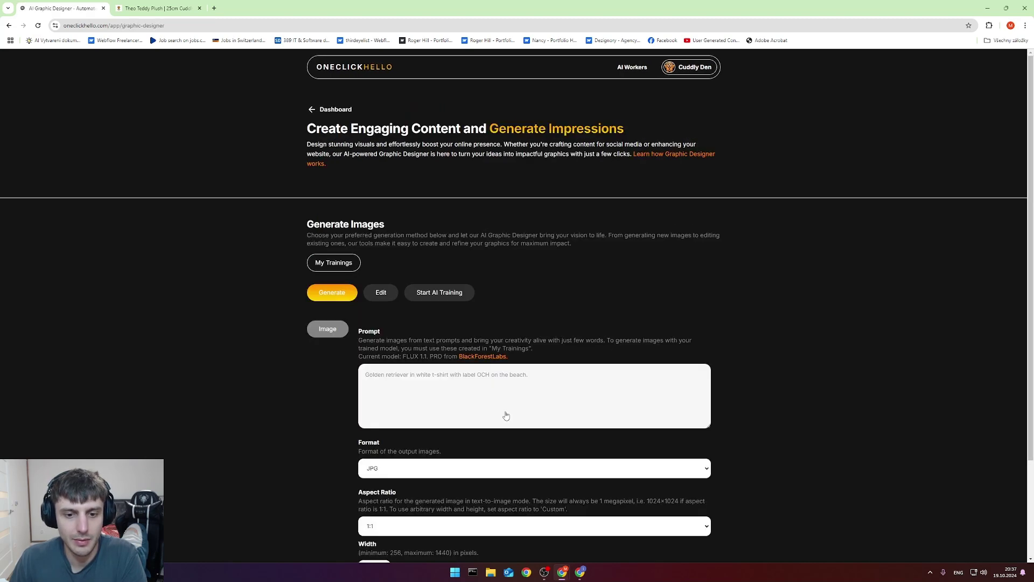
pyautogui.click(337, 258)
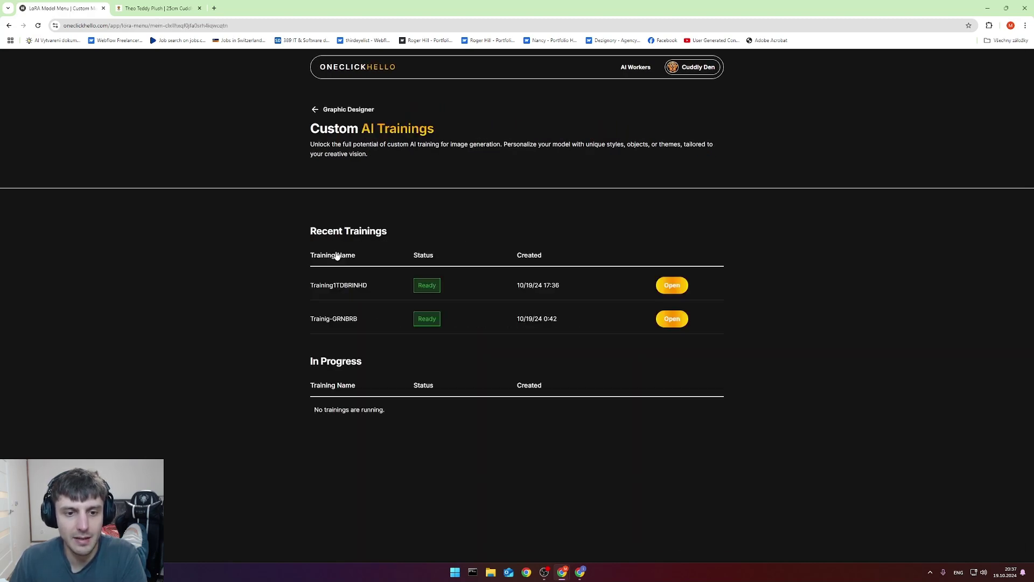
pyautogui.click(670, 287)
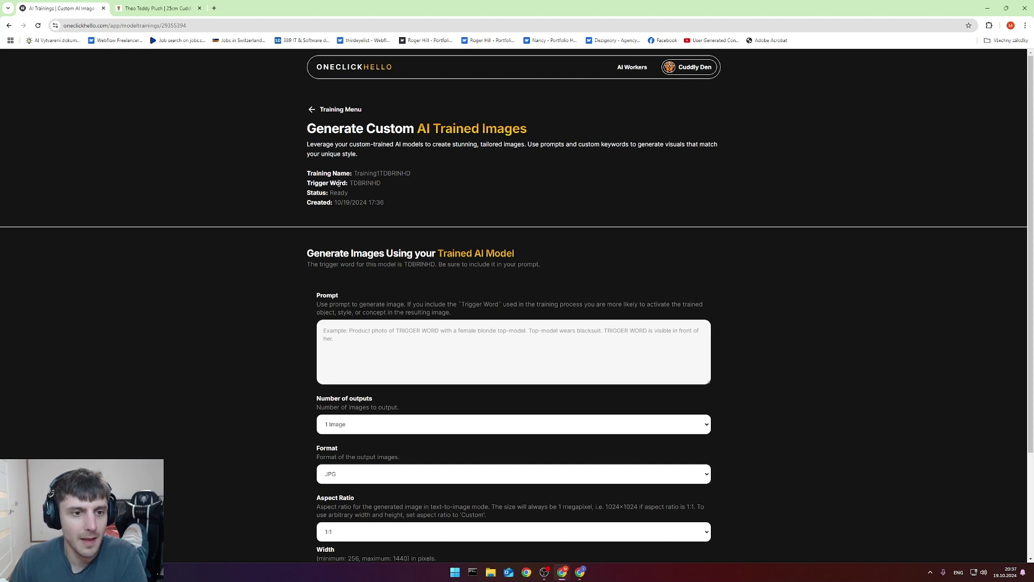
# Begin the image prompt with "A product photo of TDBRINHD".
pyautogui.scroll(-2, 405, 210)
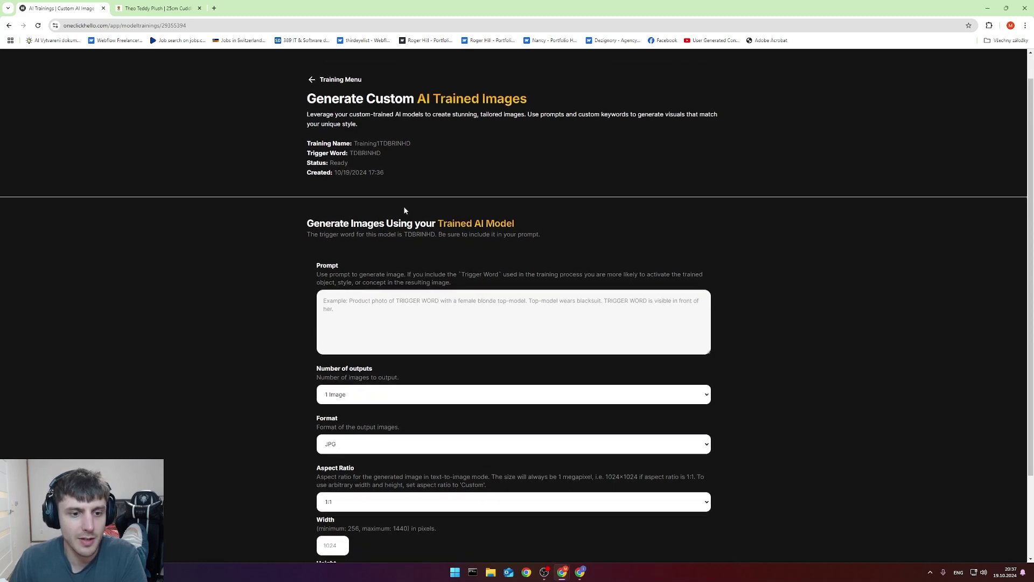
pyautogui.click(406, 211)
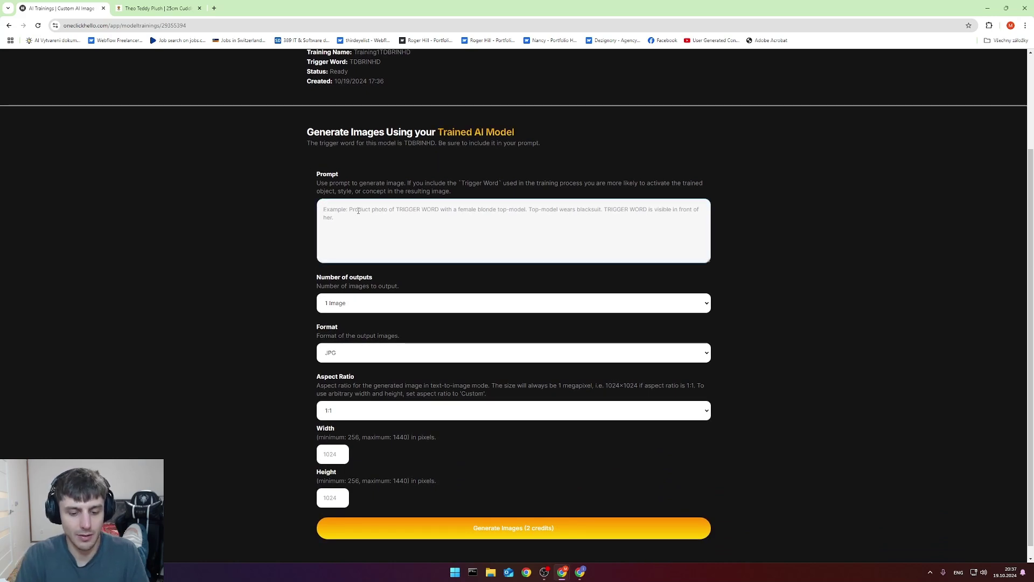
pyautogui.write('A pr')
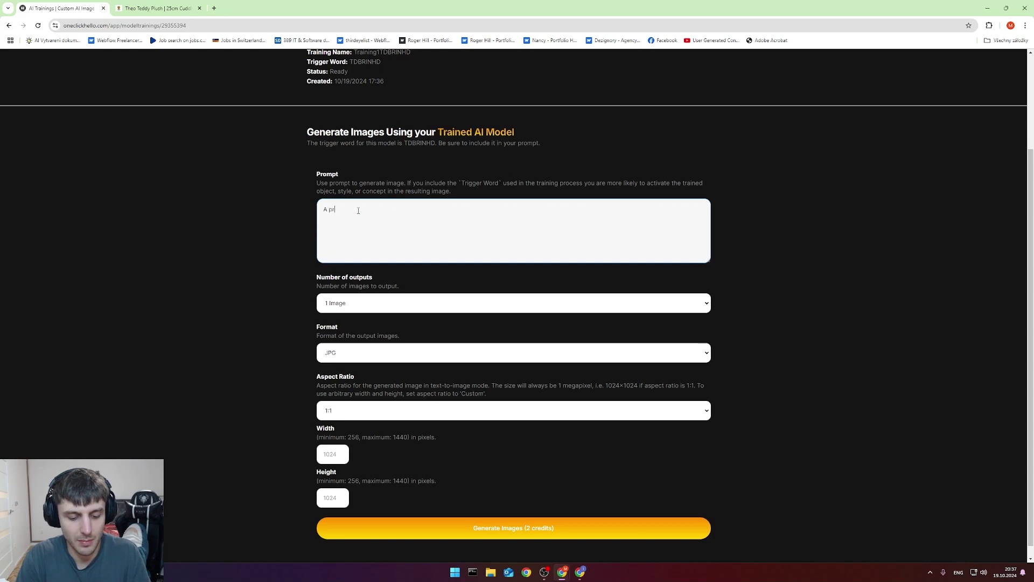
pyautogui.write('oduct phot')
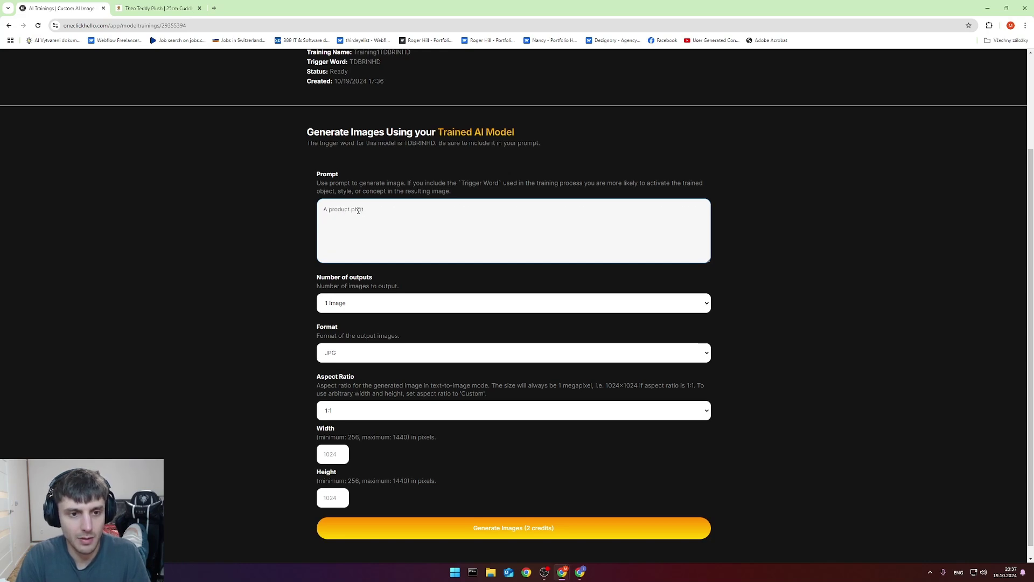
pyautogui.write('o of TDBRINHD')
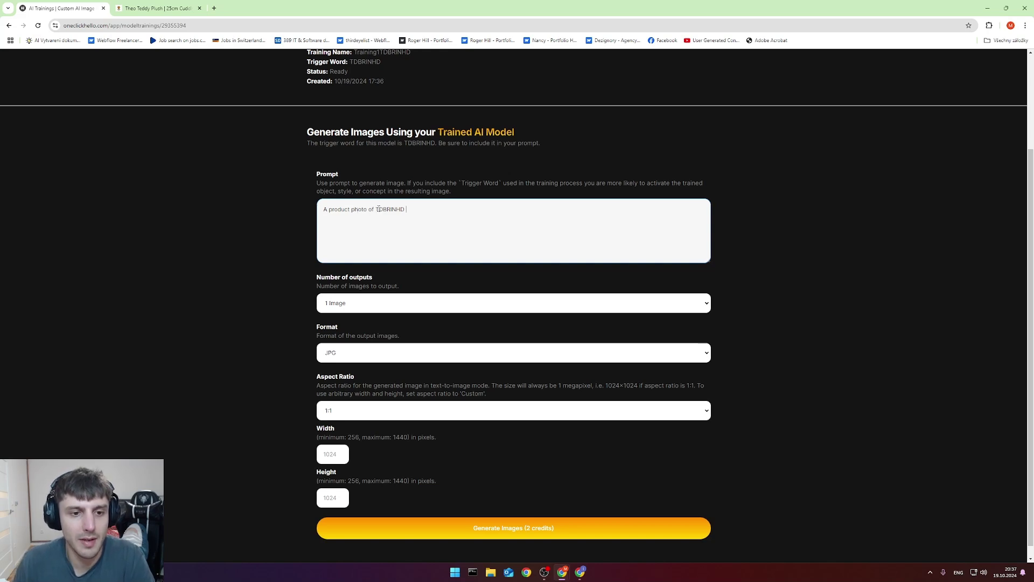
pyautogui.moveTo(375, 209); pyautogui.dragTo(410, 209)
pyautogui.click(412, 209)
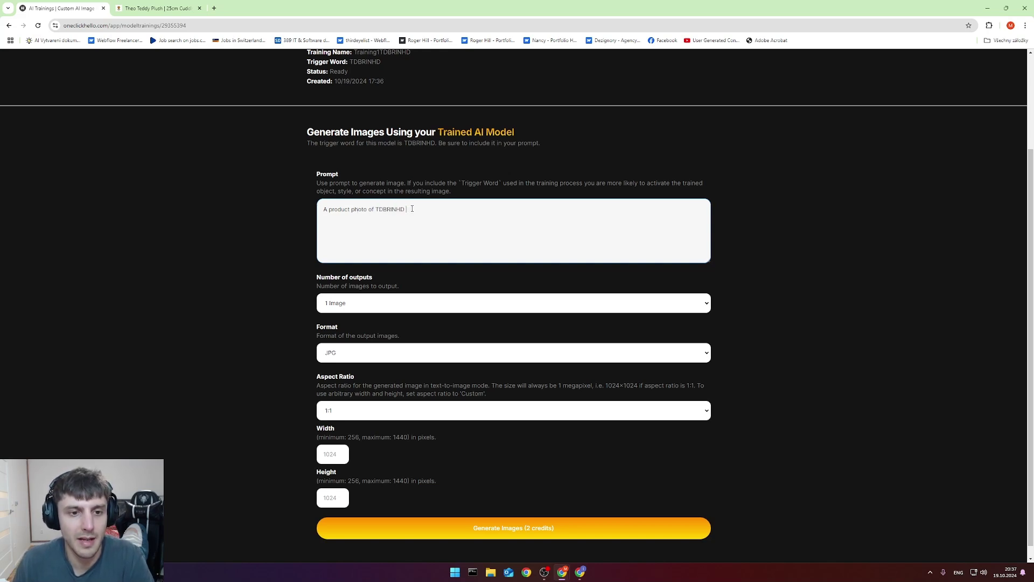
# Continue the prompt after the trigger word with "on sofa, which is a teddy bear in green hoodie".
pyautogui.scroll(1, 401, 192)
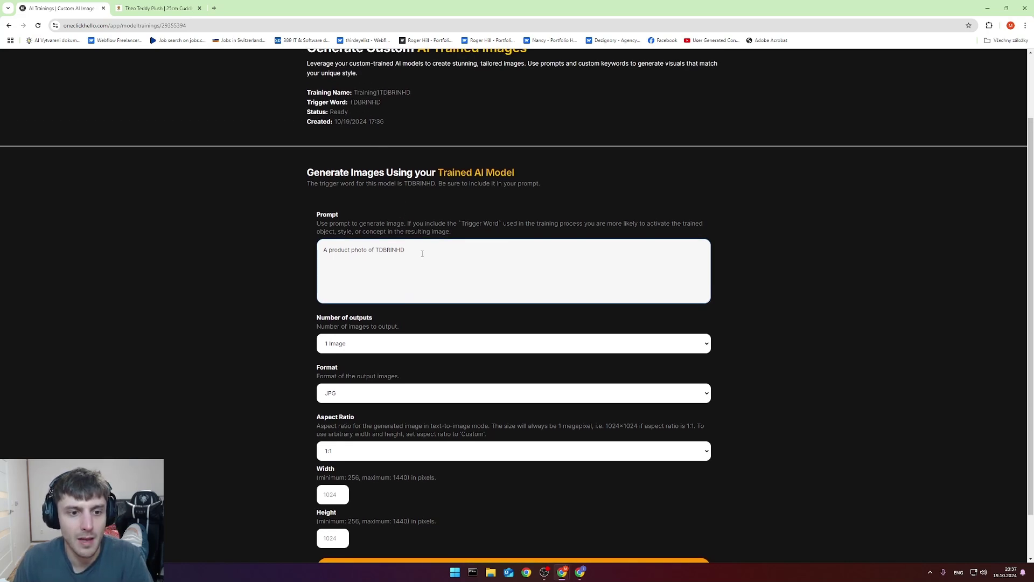
pyautogui.scroll(-1, 422, 254)
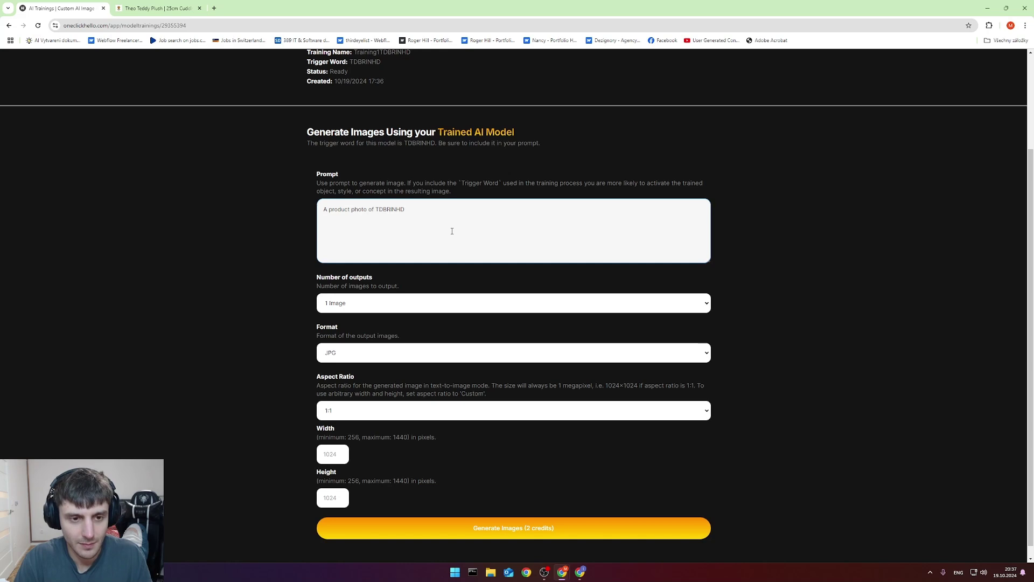
pyautogui.write('on ')
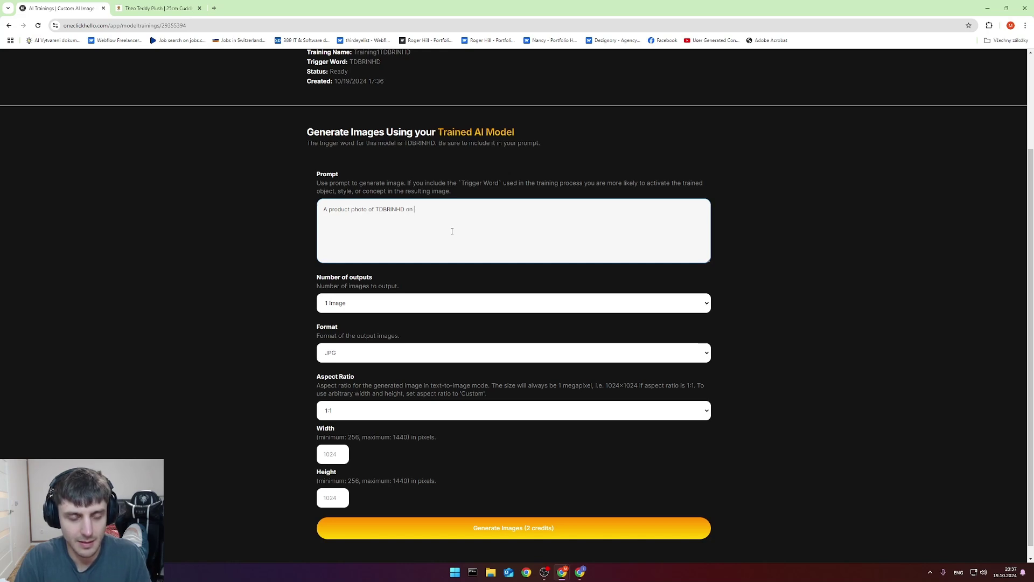
pyautogui.write('sofa')
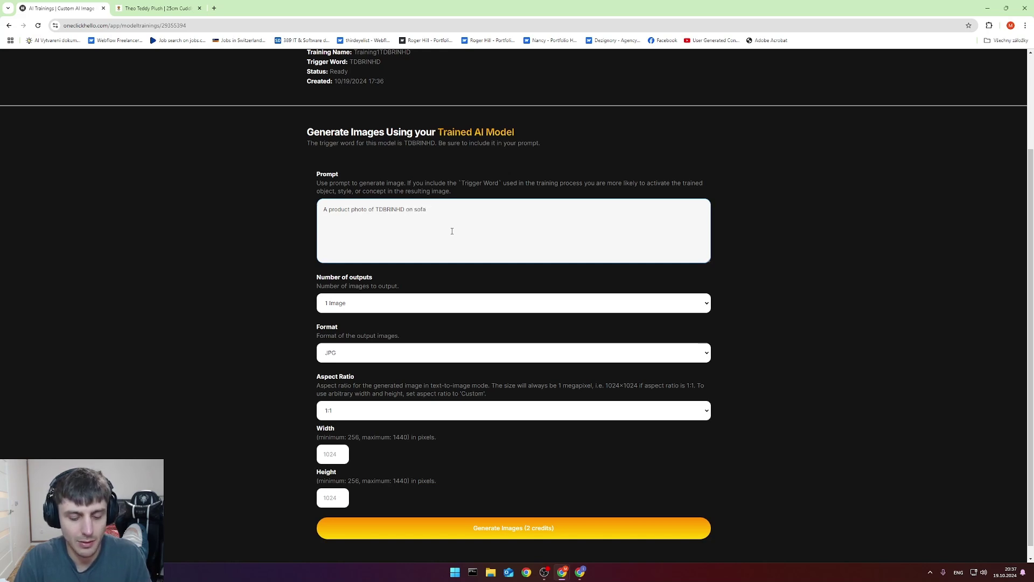
pyautogui.write(',')
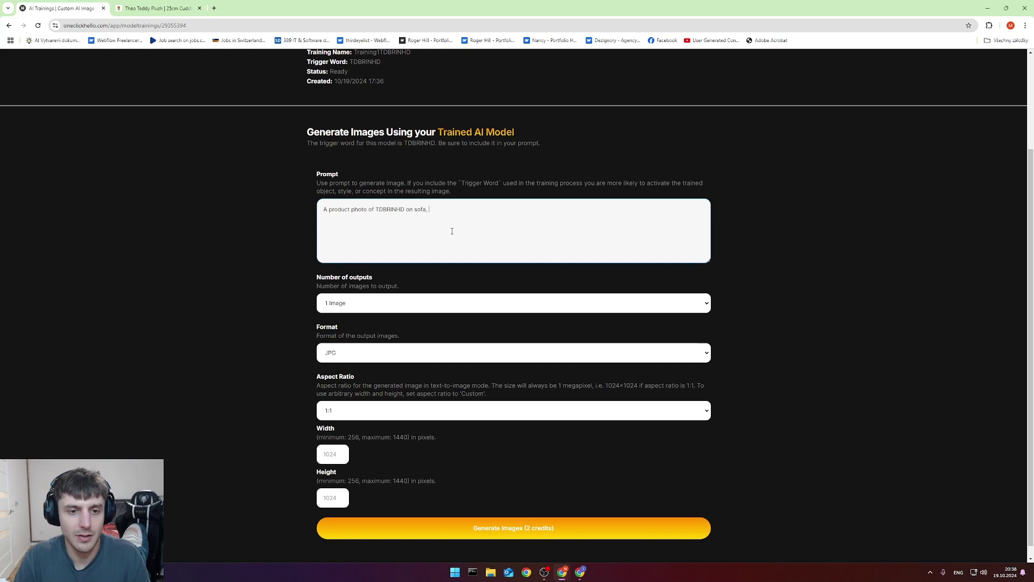
pyautogui.write('whic')
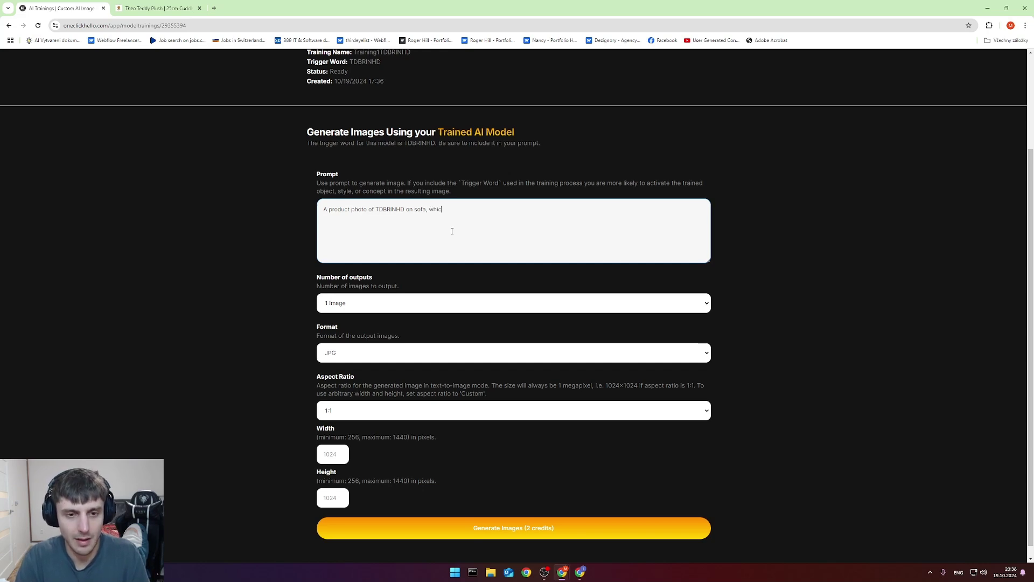
pyautogui.write('h is a teddy ')
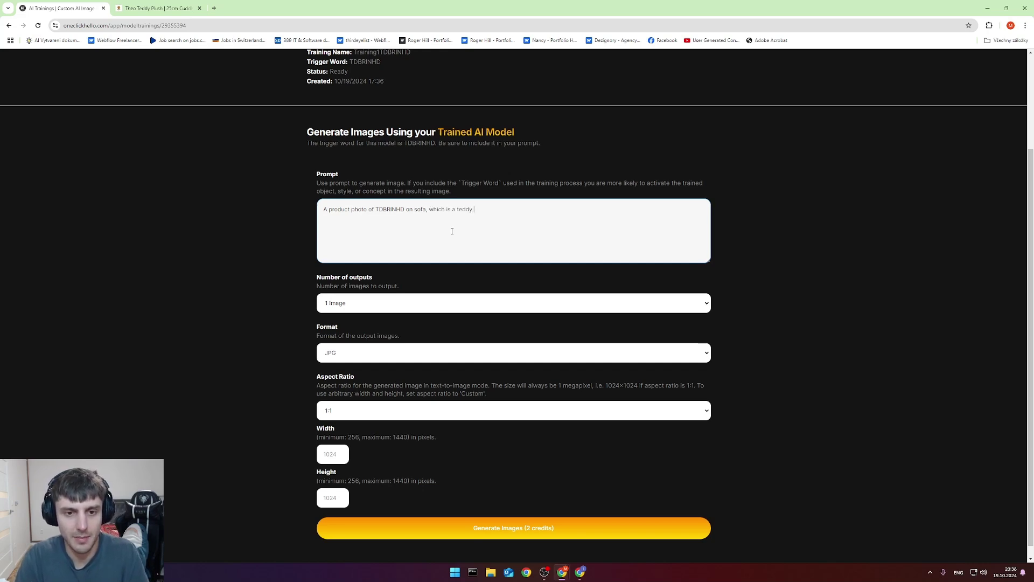
pyautogui.write('bear in green hoodie')
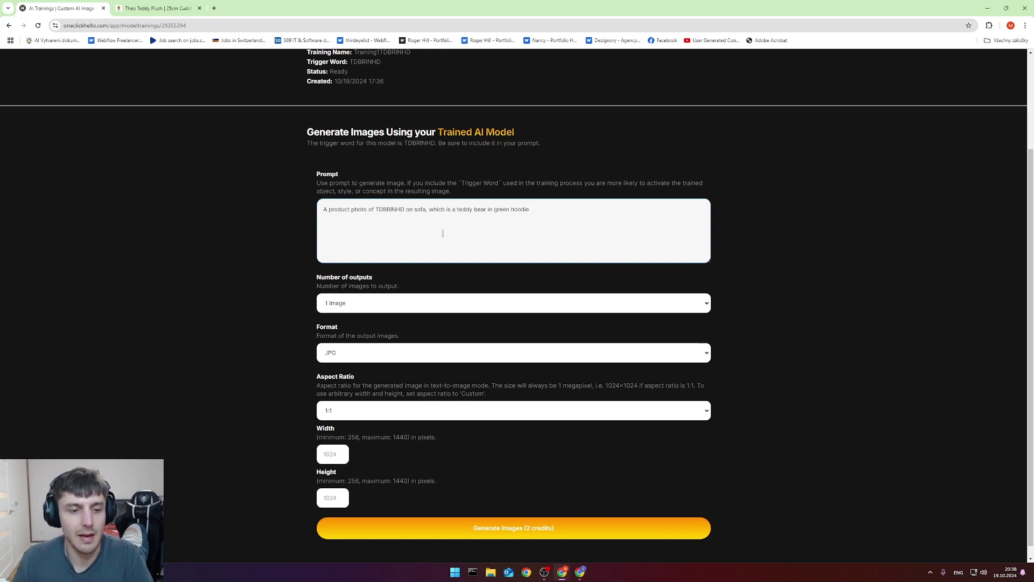
# Set the number of outputs to 4 images and generate them with the format and aspect ratio left as they are.
pyautogui.click(335, 302)
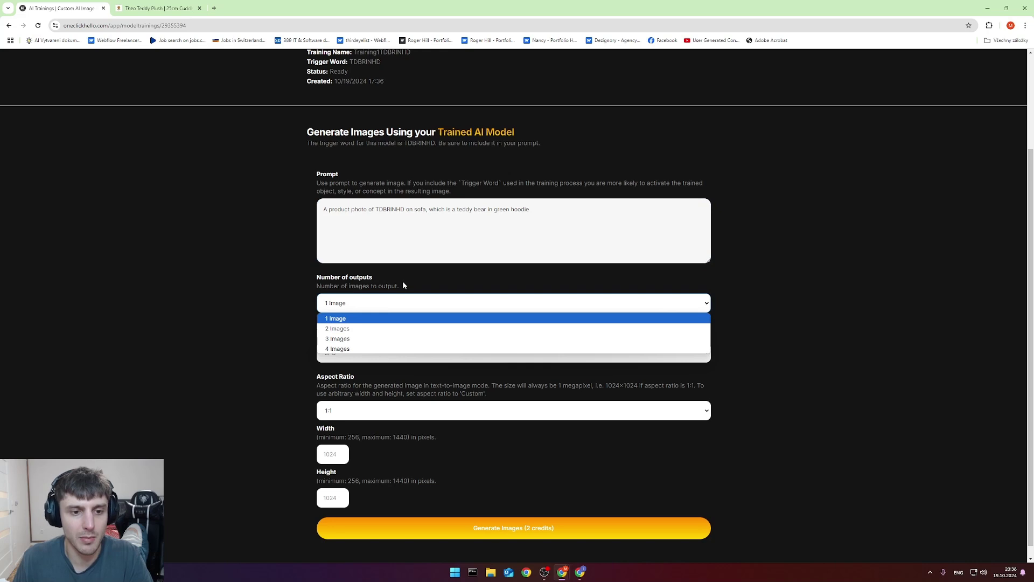
pyautogui.click(372, 348)
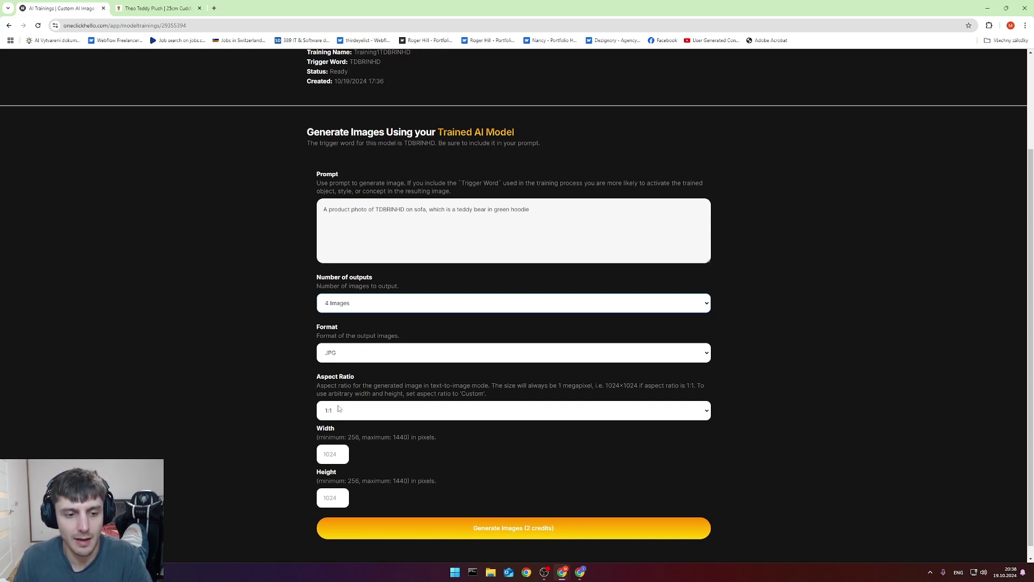
pyautogui.click(464, 533)
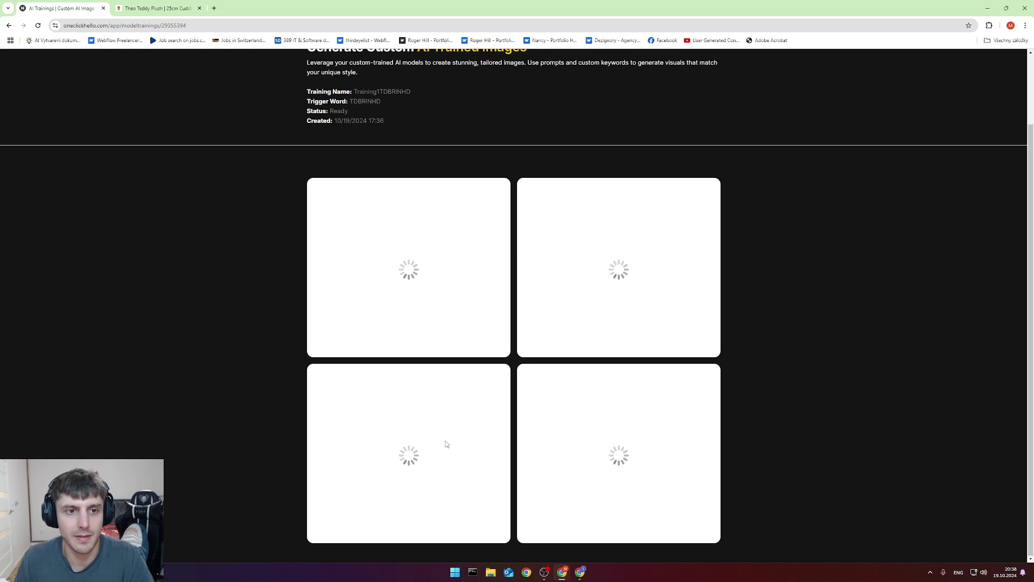
# Examine the four generated teddy bear images for their likeness to the product and the sofa setting.
pyautogui.scroll(1, 446, 444)
pyautogui.scroll(-1, 447, 444)
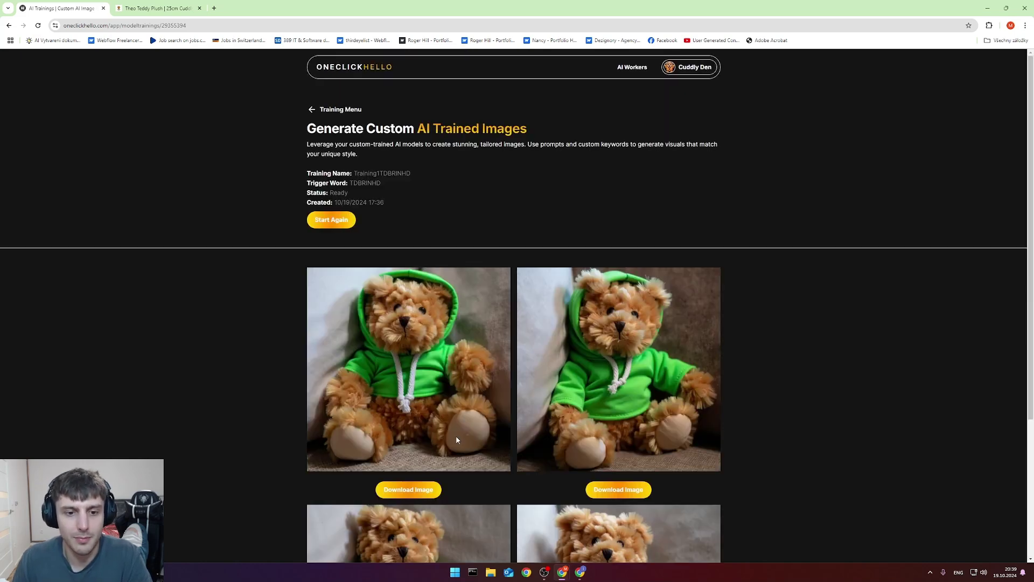
pyautogui.scroll(-3, 444, 383)
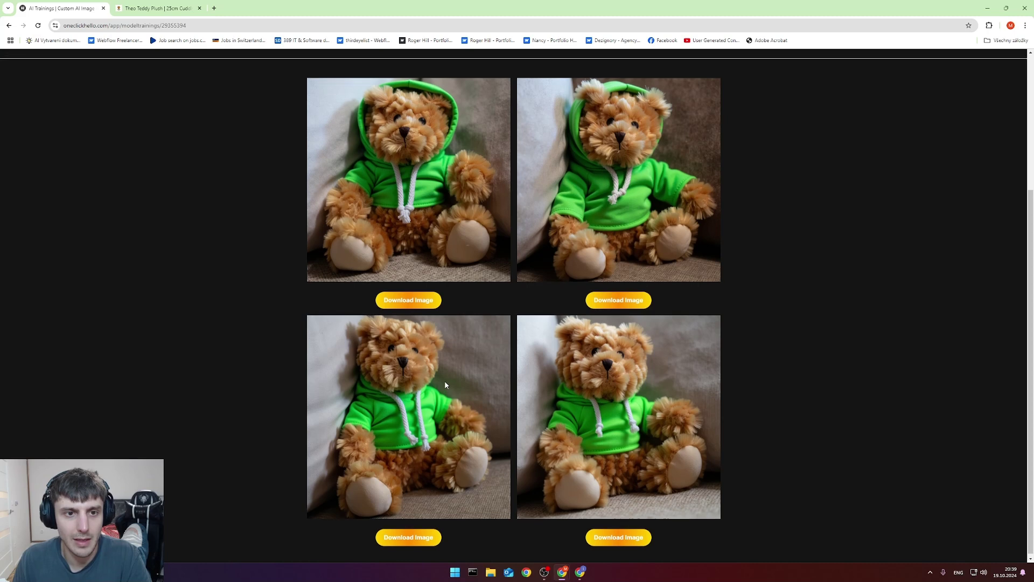
pyautogui.scroll(1, 445, 384)
pyautogui.scroll(1, 447, 382)
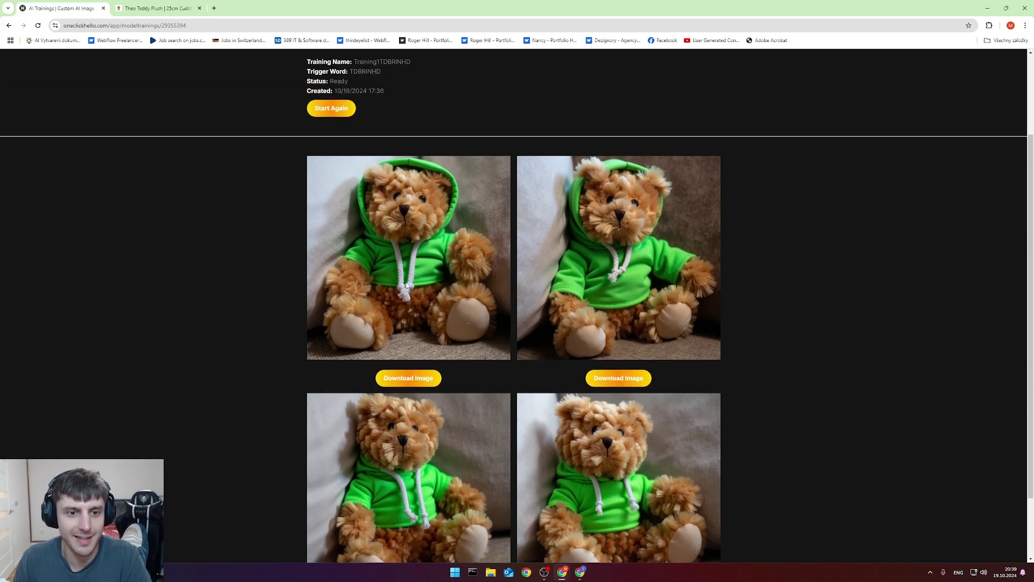
pyautogui.scroll(-2, 406, 338)
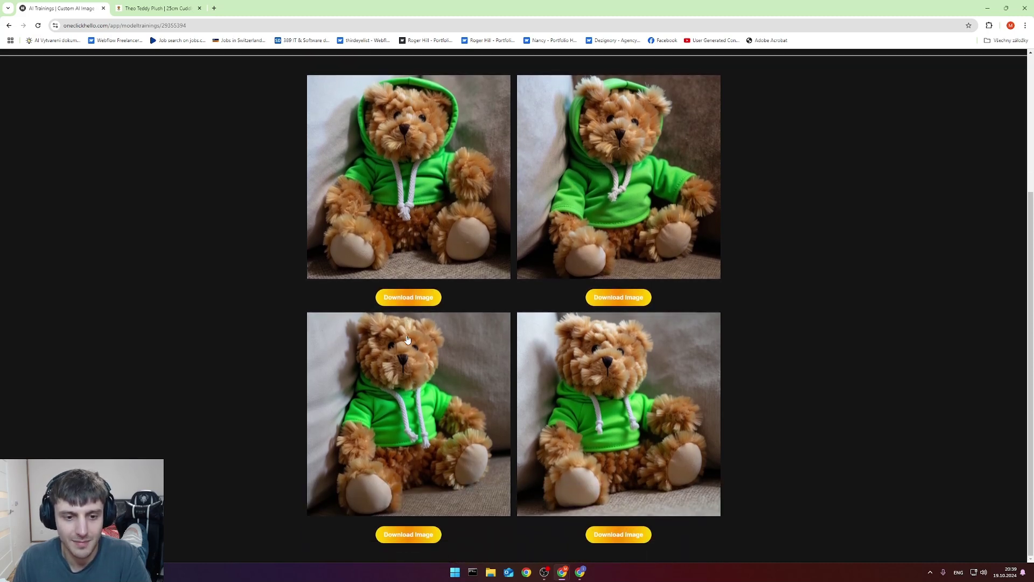
pyautogui.scroll(2, 407, 341)
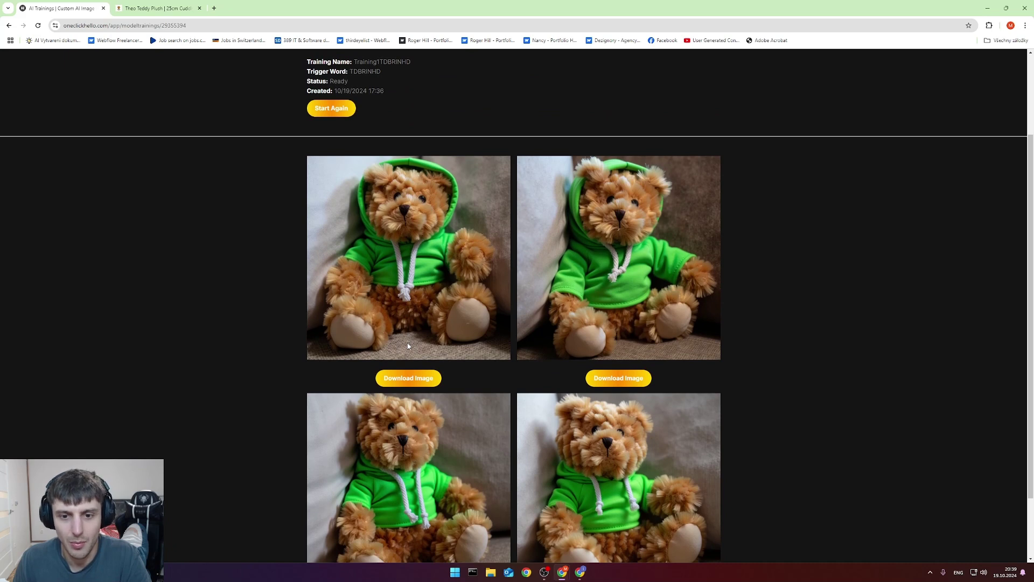
pyautogui.scroll(-2, 407, 345)
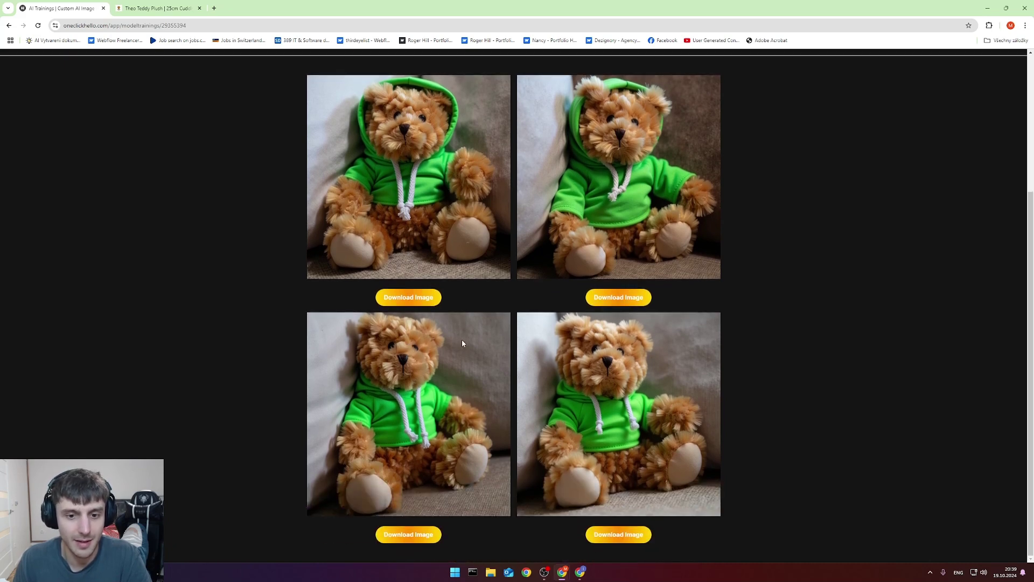
pyautogui.scroll(1, 462, 343)
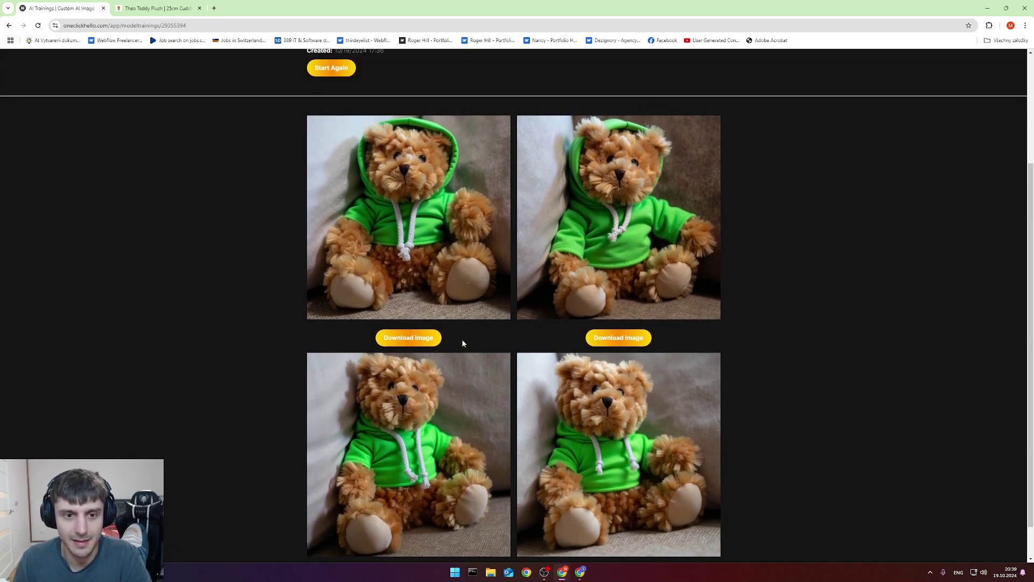
# Download the first of the four generated sofa images of the teddy bear.
pyautogui.scroll(-1, 463, 342)
pyautogui.scroll(3, 508, 354)
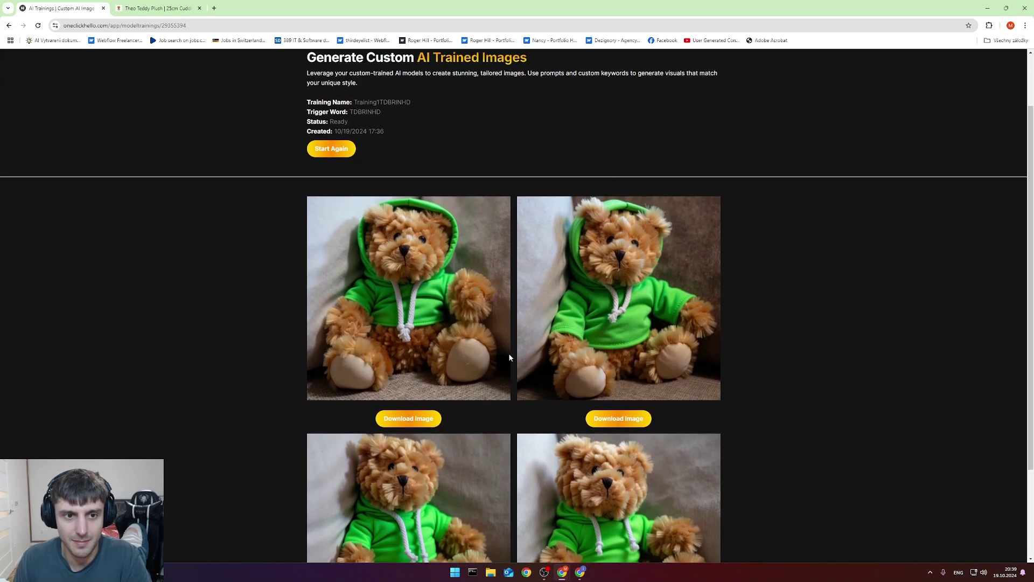
pyautogui.scroll(-3, 510, 355)
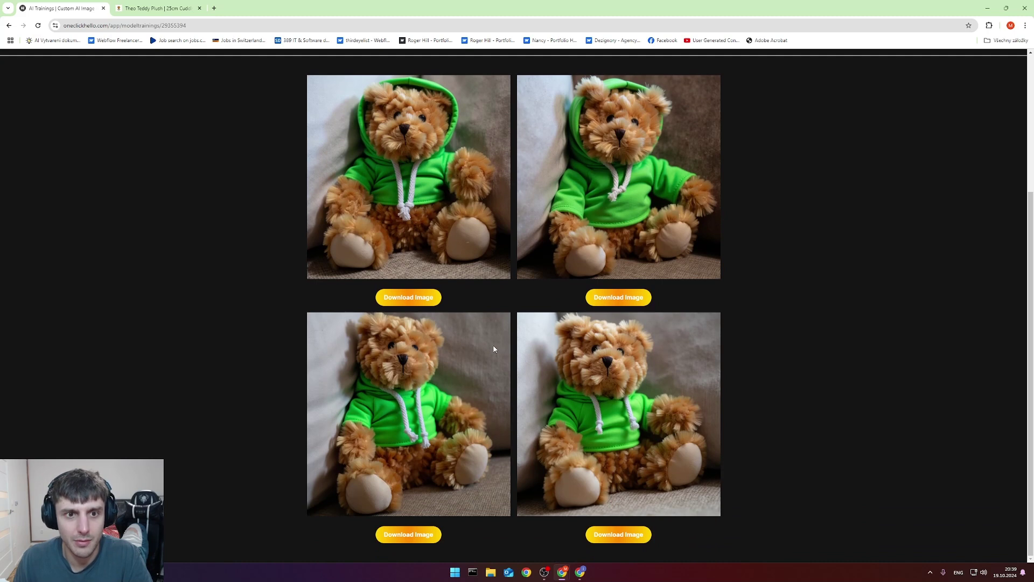
pyautogui.scroll(1, 493, 349)
pyautogui.click(417, 339)
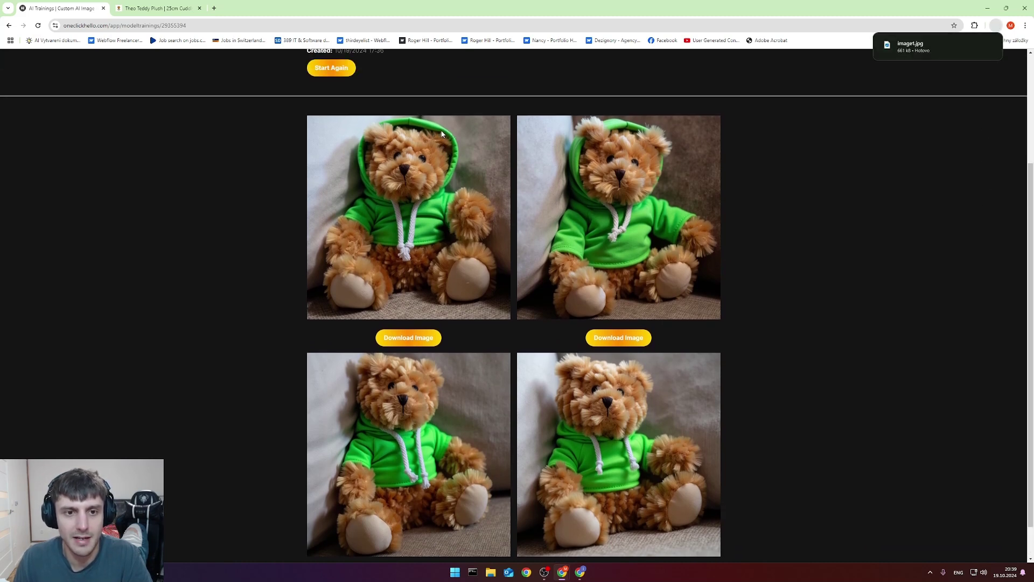
# Start a new generation with the trained model and begin the prompt with "A product photo of TDBRINHD on motorbike".
pyautogui.scroll(-1, 454, 297)
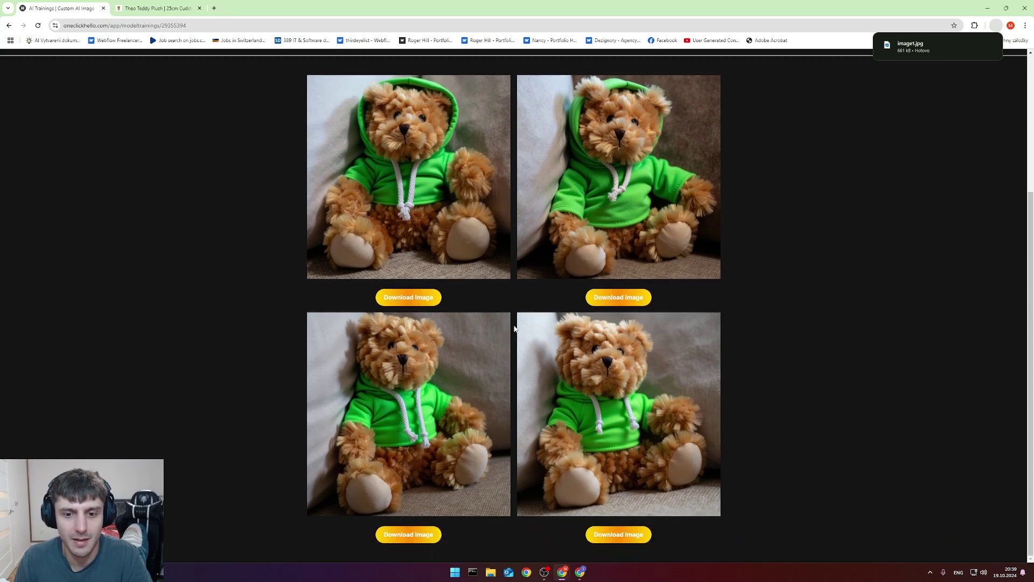
pyautogui.scroll(4, 609, 378)
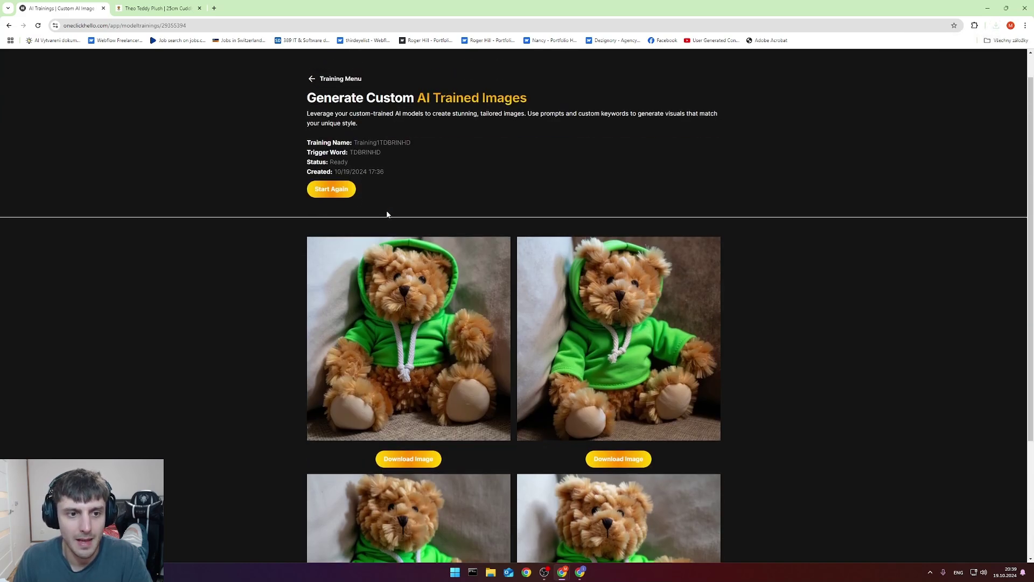
pyautogui.click(330, 189)
pyautogui.scroll(-2, 384, 207)
pyautogui.click(401, 251)
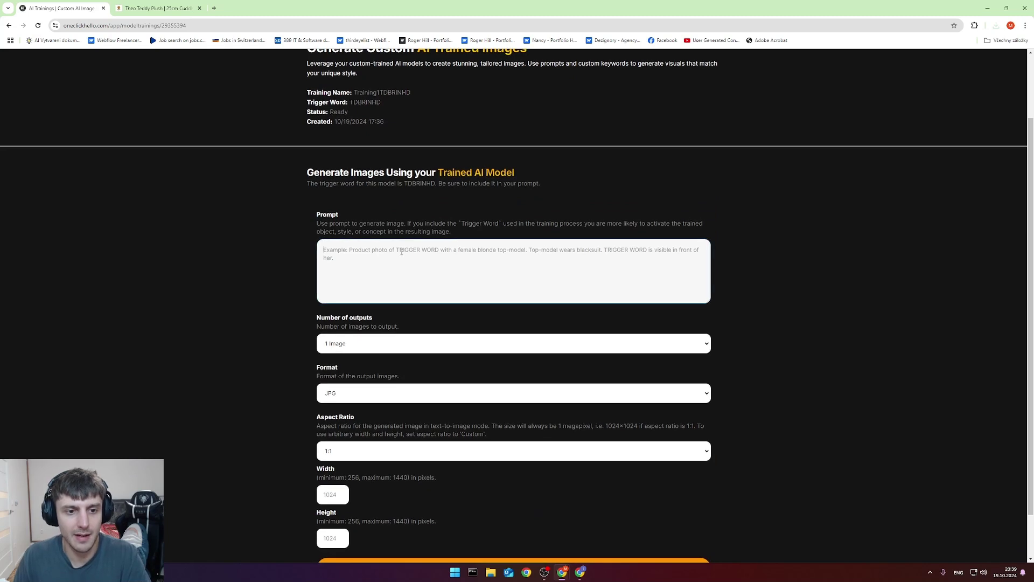
pyautogui.write('A ')
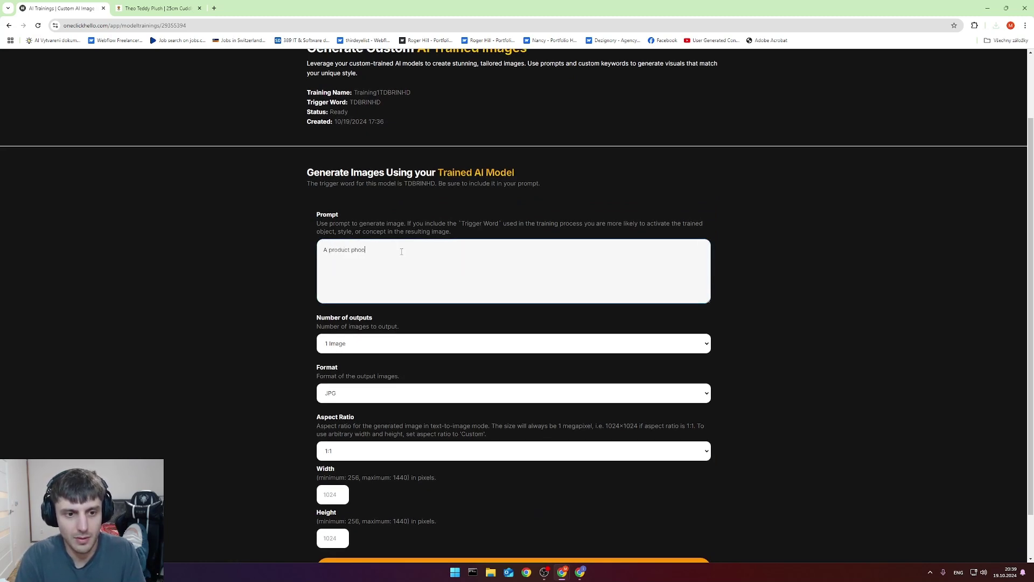
pyautogui.write('product photo of TDBRINHD on mot')
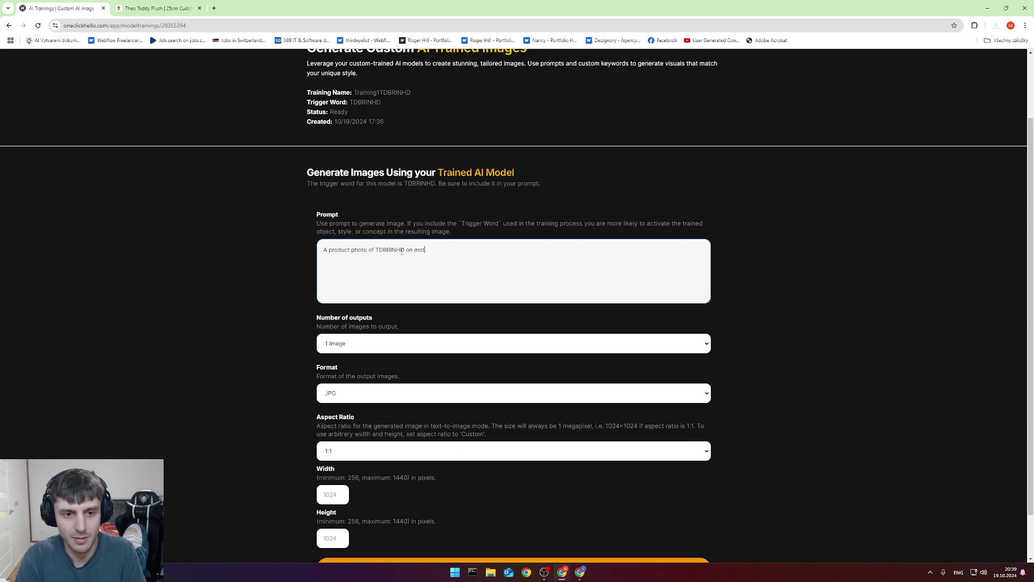
pyautogui.write('ike')
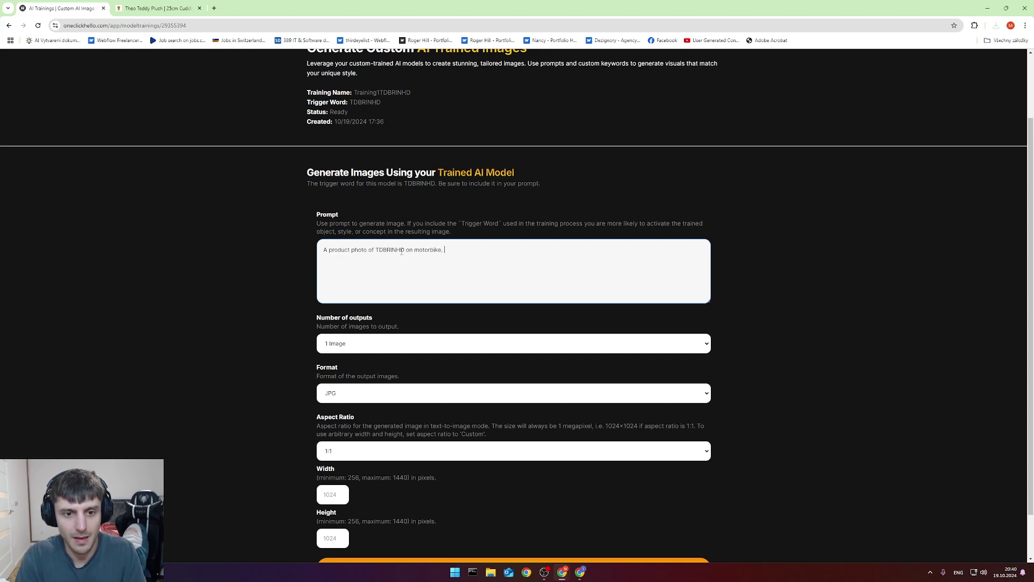
# Complete the motorbike prompt with ", which is a green teddy bear in hoodie".
pyautogui.write(', whi')
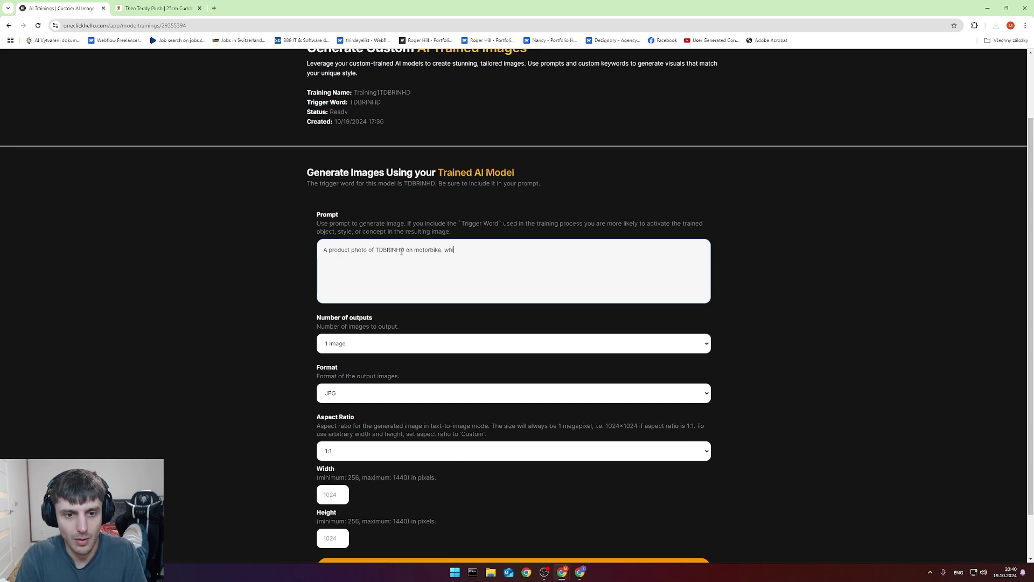
pyautogui.write('ch is a green')
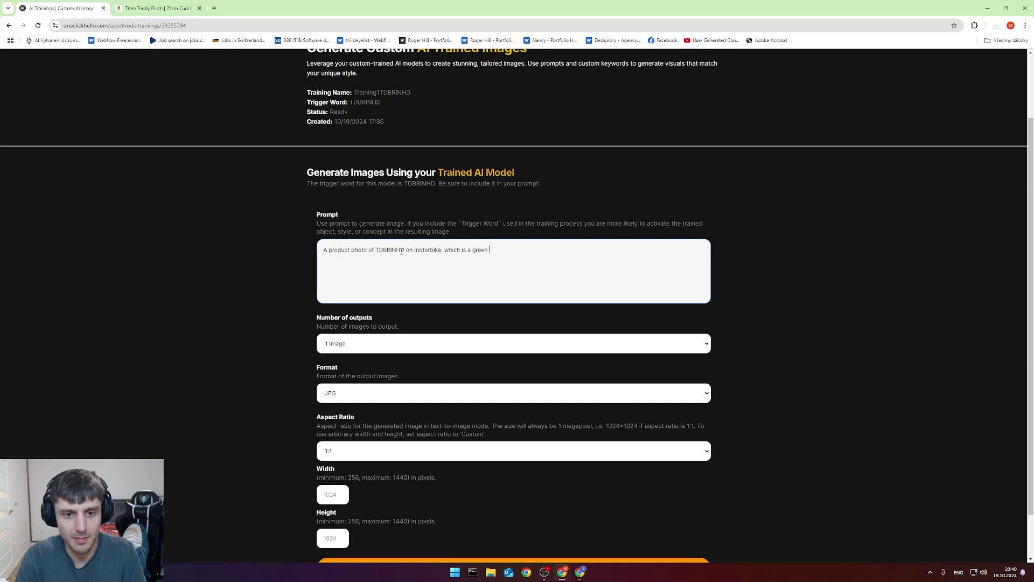
pyautogui.write(' teddy bear in')
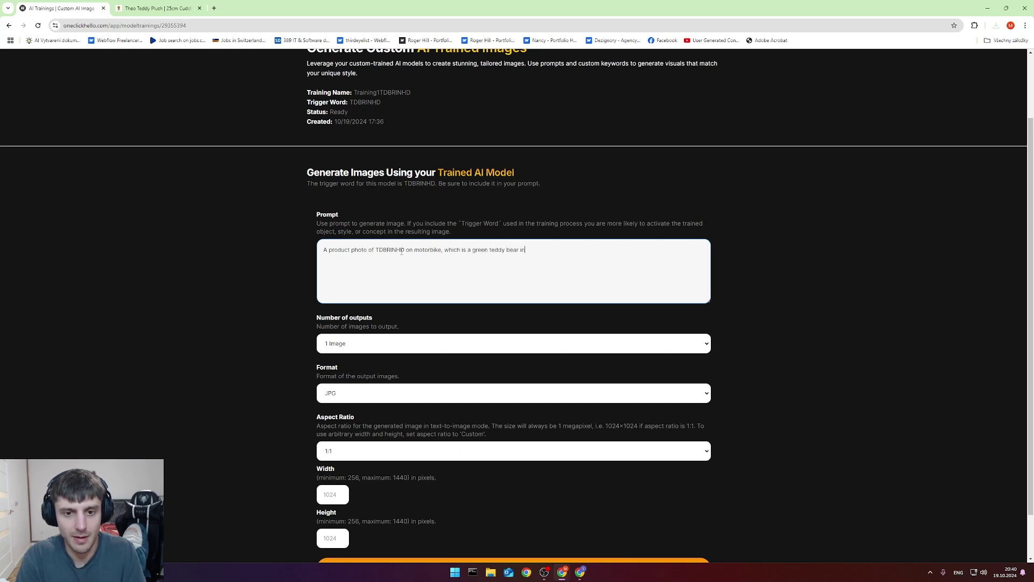
pyautogui.write(' hoodie')
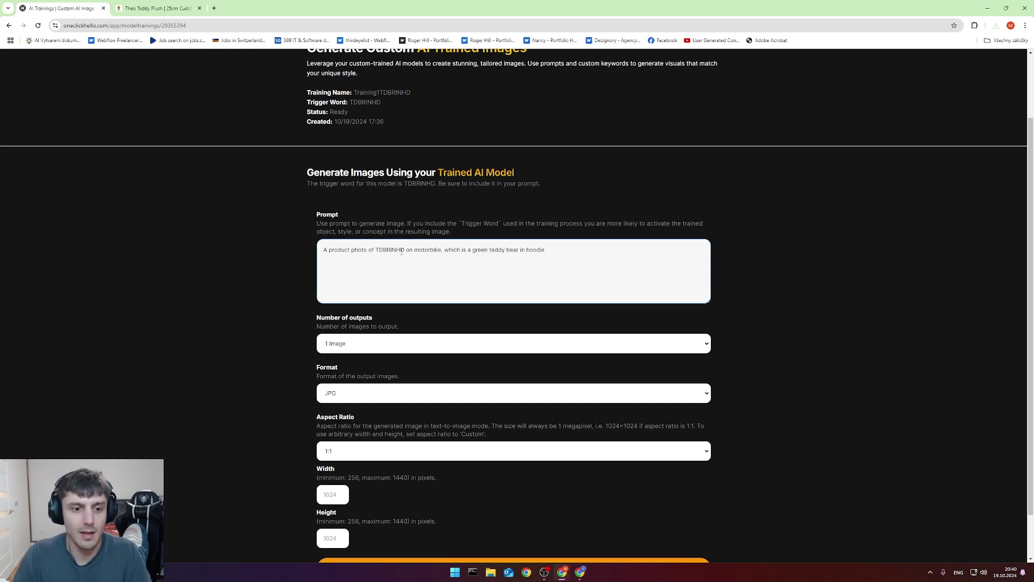
# Set the number of outputs to 4 images and generate the motorbike product photos.
pyautogui.click(330, 349)
pyautogui.click(337, 388)
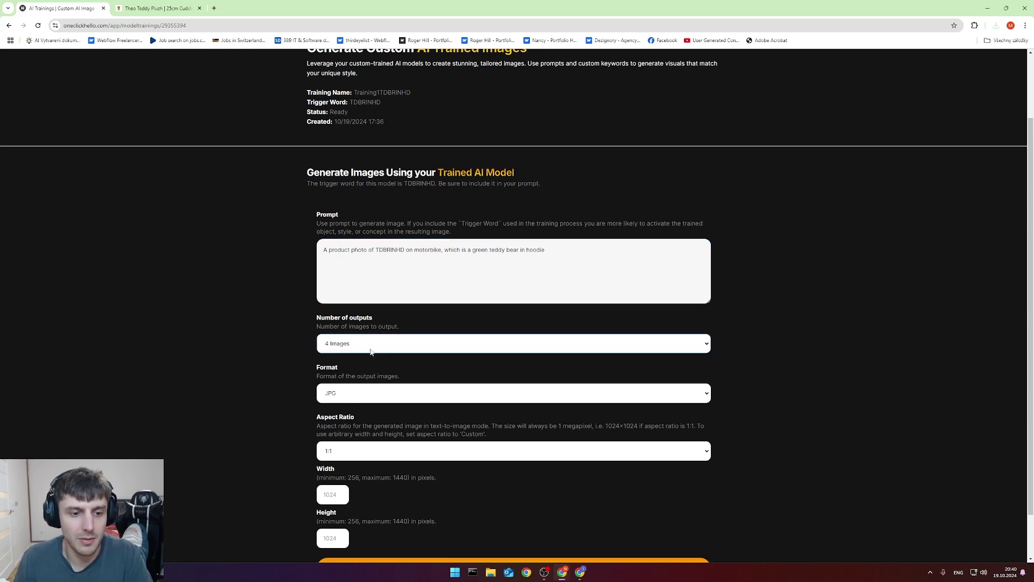
pyautogui.scroll(-1, 378, 364)
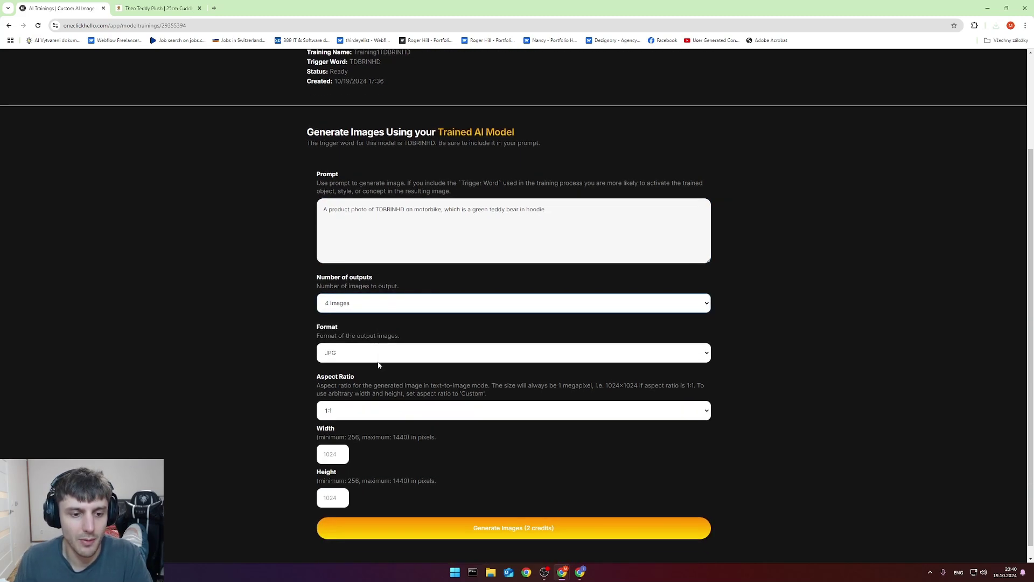
pyautogui.click(393, 531)
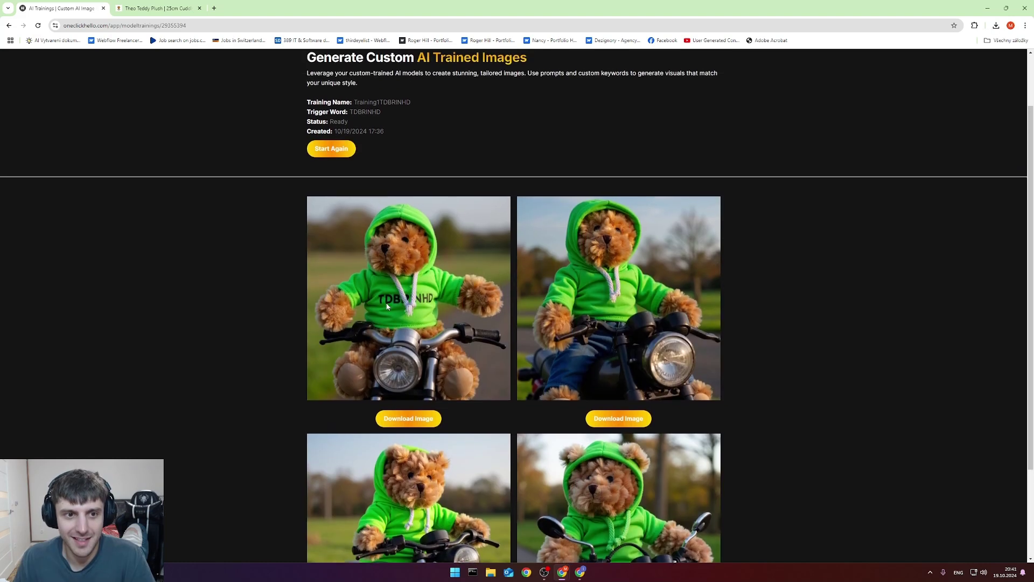
# Compare the generated motorbike images with the original product photo on the Theo Teddy shop page.
pyautogui.scroll(-2, 387, 306)
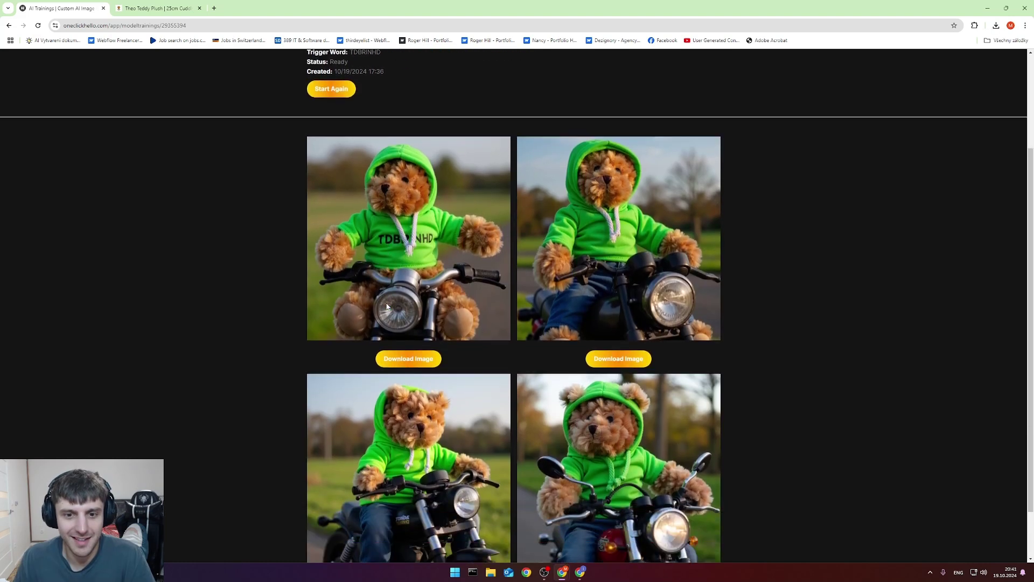
pyautogui.scroll(-1, 387, 306)
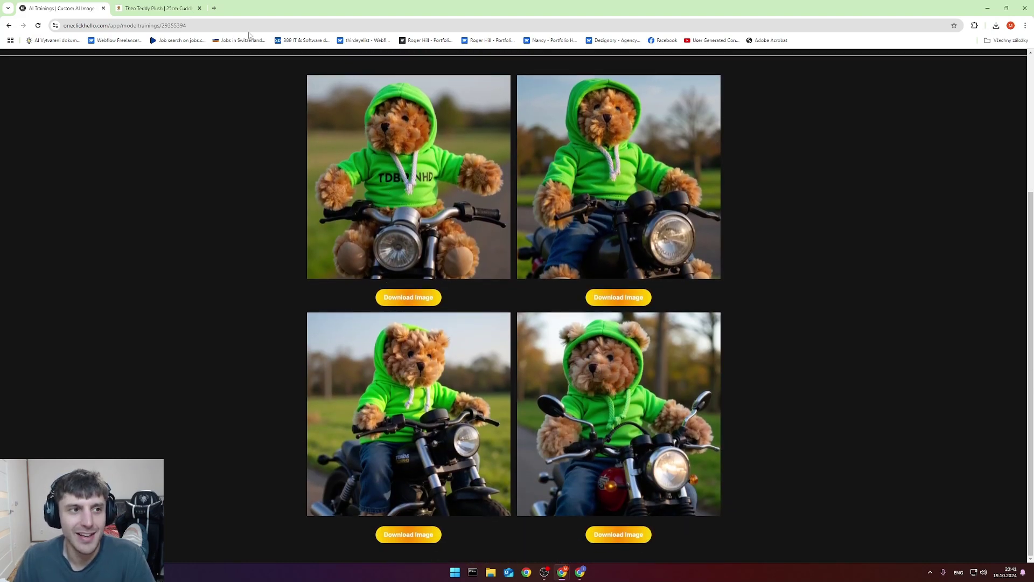
pyautogui.click(146, 8)
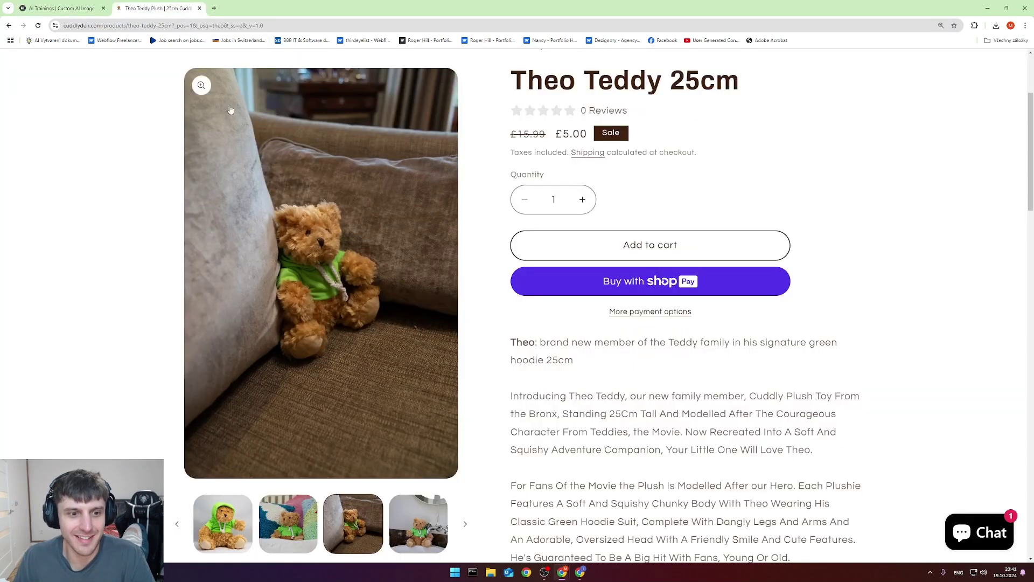
pyautogui.click(61, 8)
# Examine the four motorbike images for the bear's clothing, likeness and any unwanted text on the hoodie.
pyautogui.scroll(3, 268, 158)
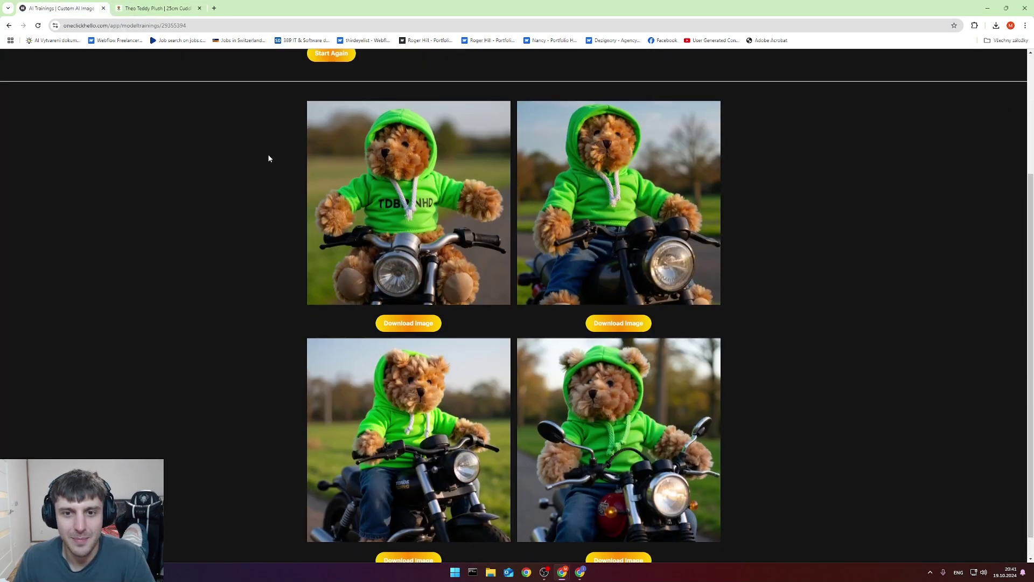
pyautogui.scroll(3, 269, 158)
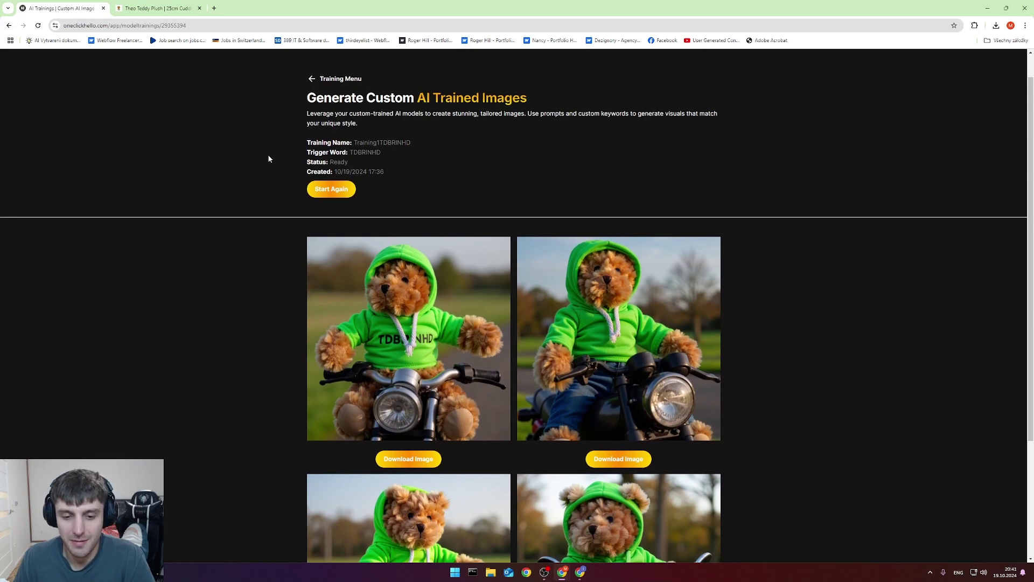
pyautogui.scroll(-4, 269, 158)
pyautogui.scroll(-1, 269, 158)
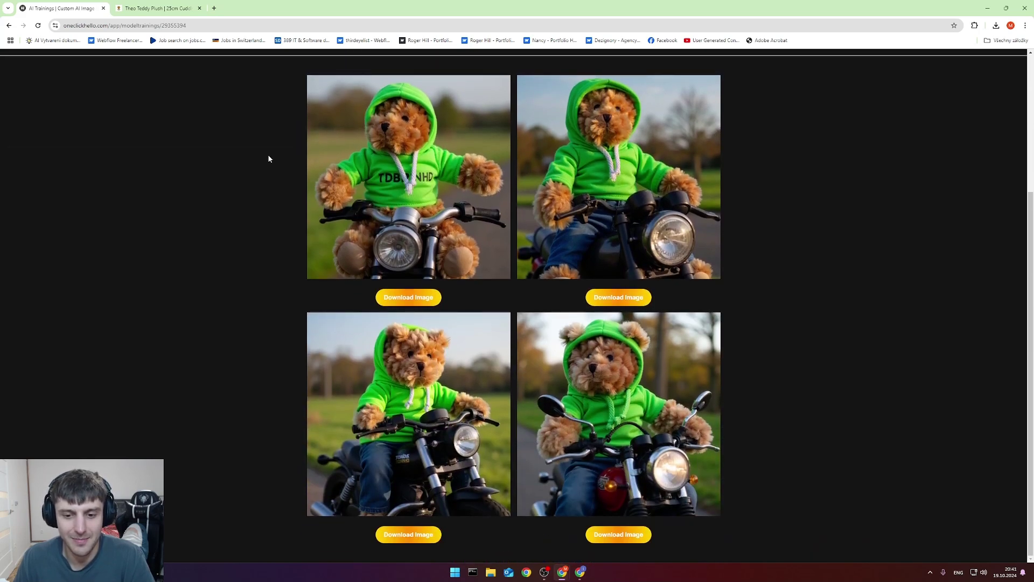
pyautogui.scroll(4, 269, 158)
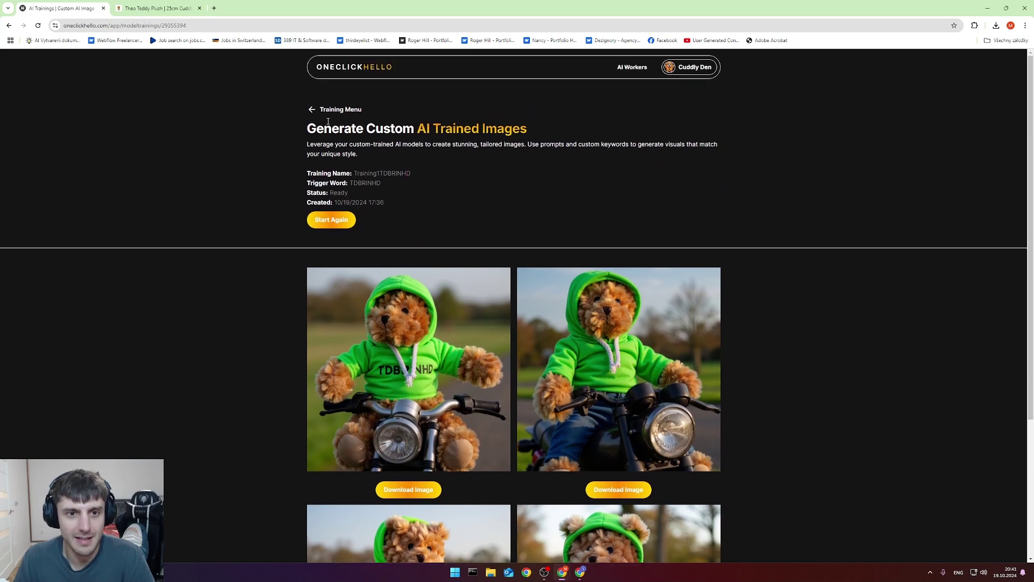
pyautogui.scroll(-4, 340, 142)
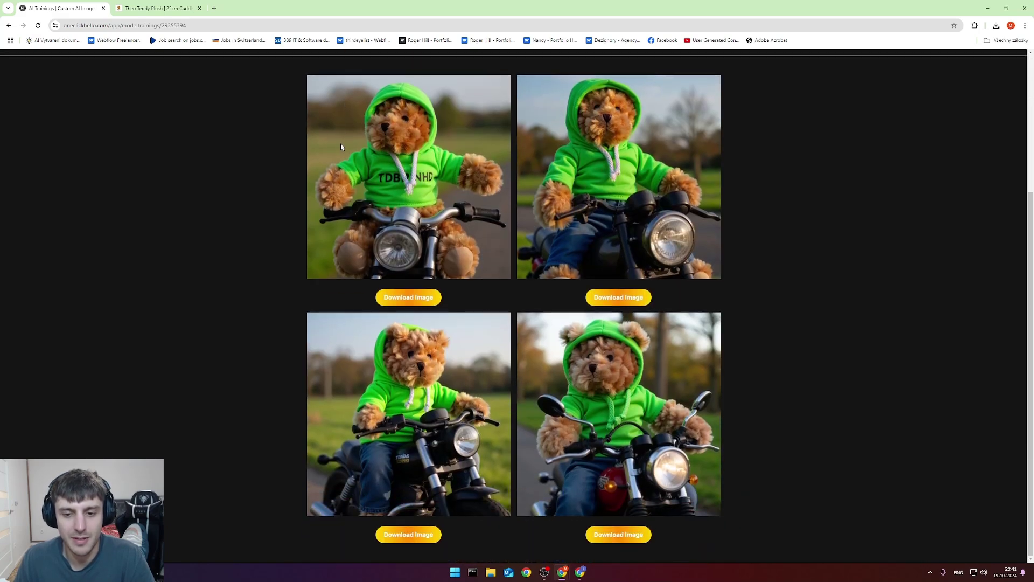
pyautogui.scroll(2, 340, 147)
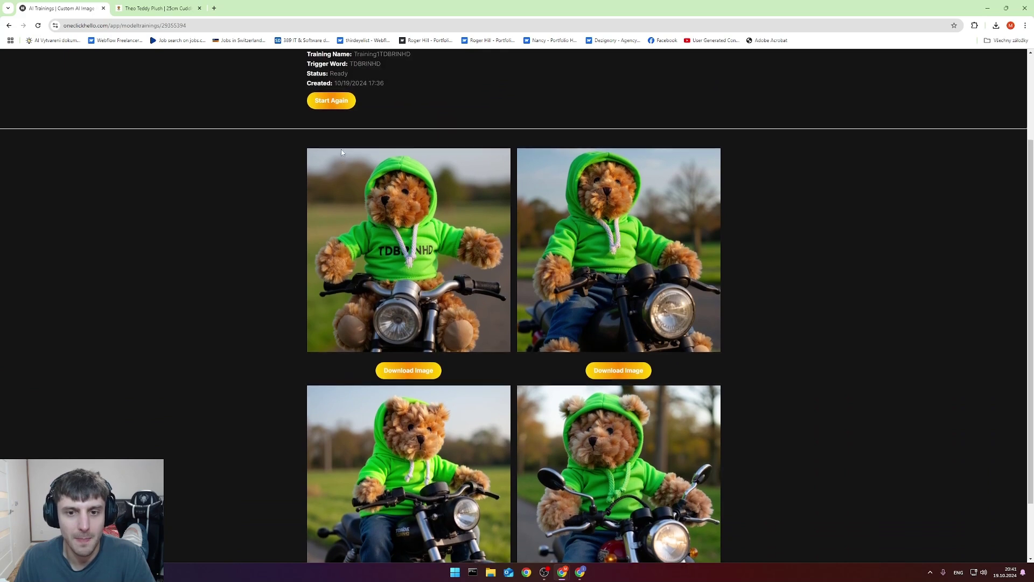
pyautogui.scroll(-2, 367, 170)
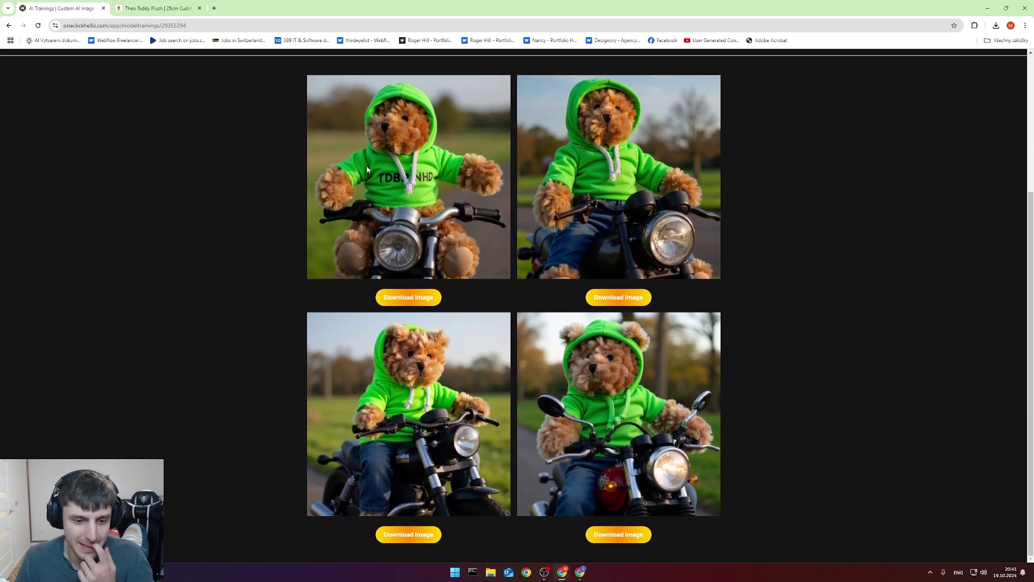
pyautogui.scroll(1, 364, 166)
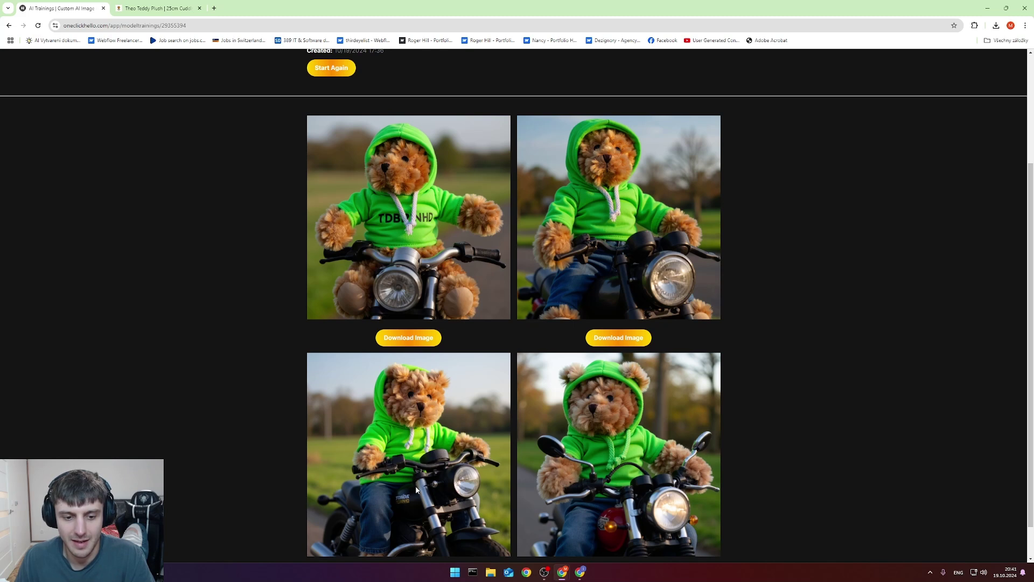
# Download the second motorbike image, view the downloaded image2.jpg at larger size and close the viewer.
pyautogui.scroll(2, 572, 325)
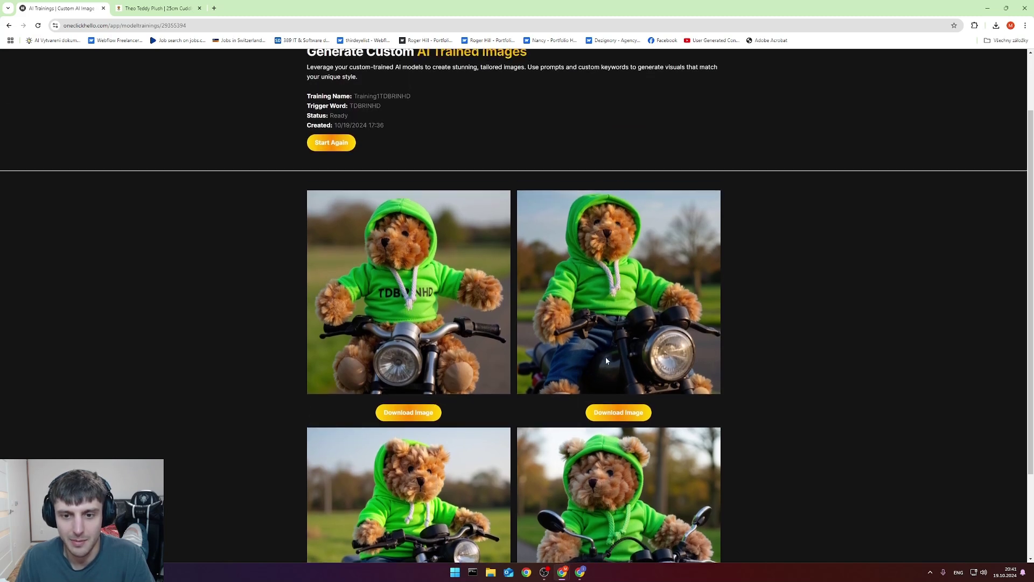
pyautogui.click(616, 421)
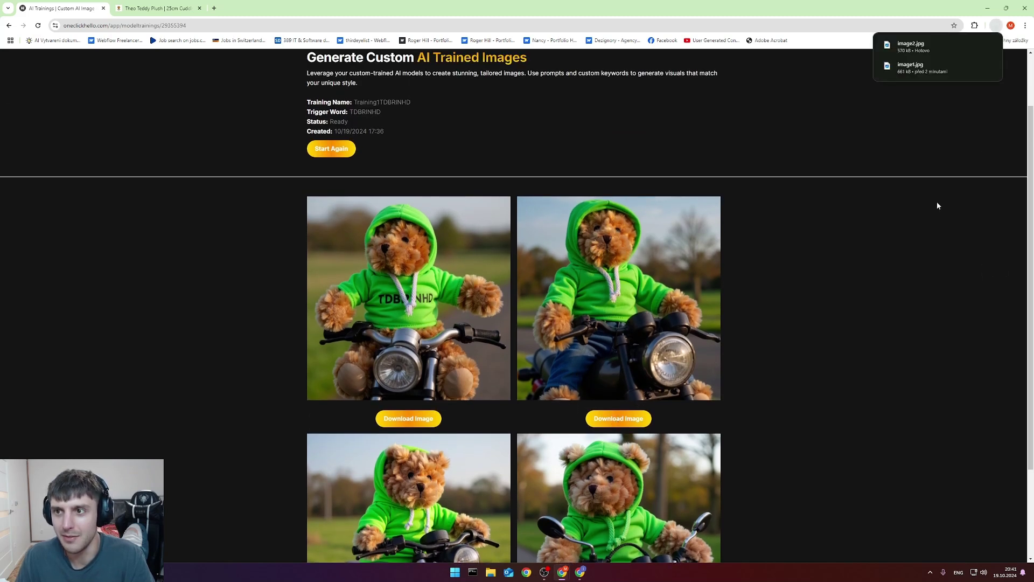
pyautogui.click(915, 46)
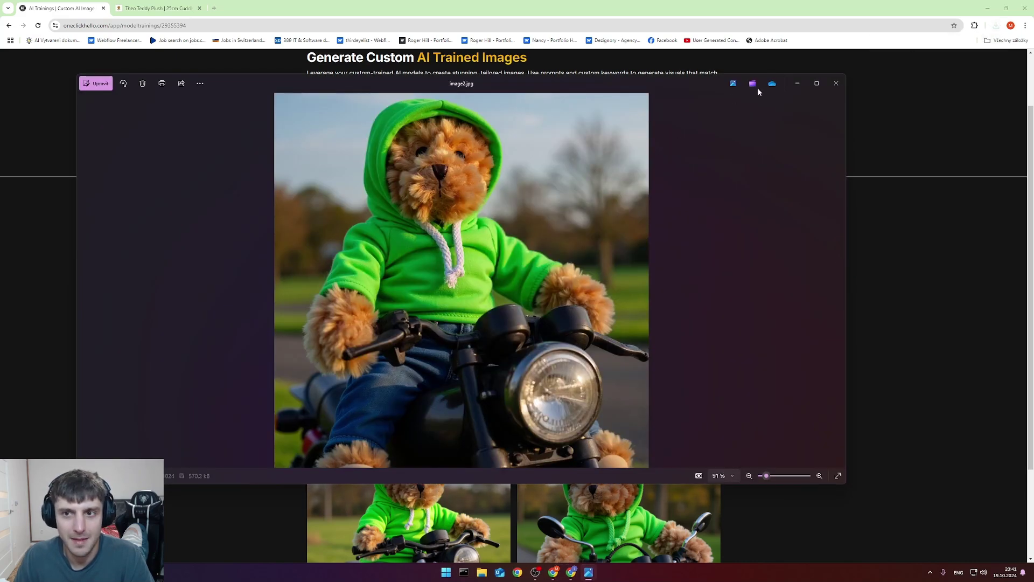
pyautogui.click(836, 83)
# Return to the OneClickHello dashboard and open the Social Media Manager's image and video post form.
pyautogui.scroll(2, 344, 112)
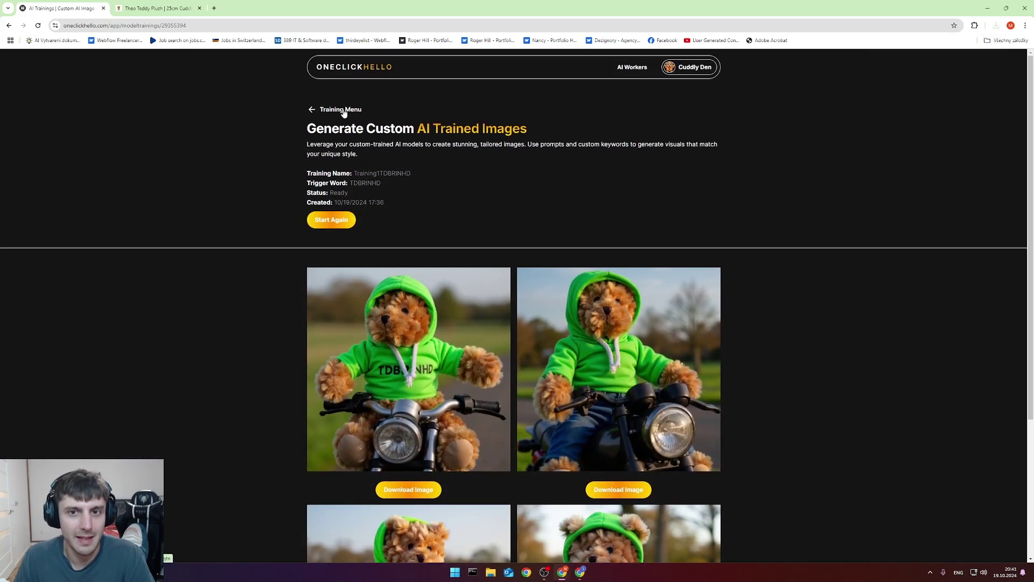
pyautogui.click(368, 67)
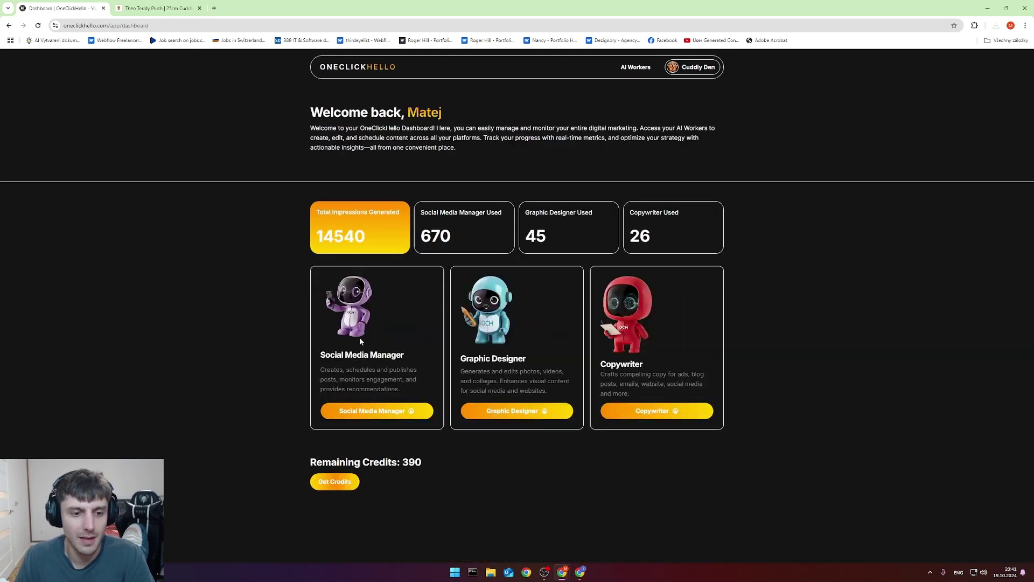
pyautogui.click(359, 408)
pyautogui.scroll(-1, 373, 373)
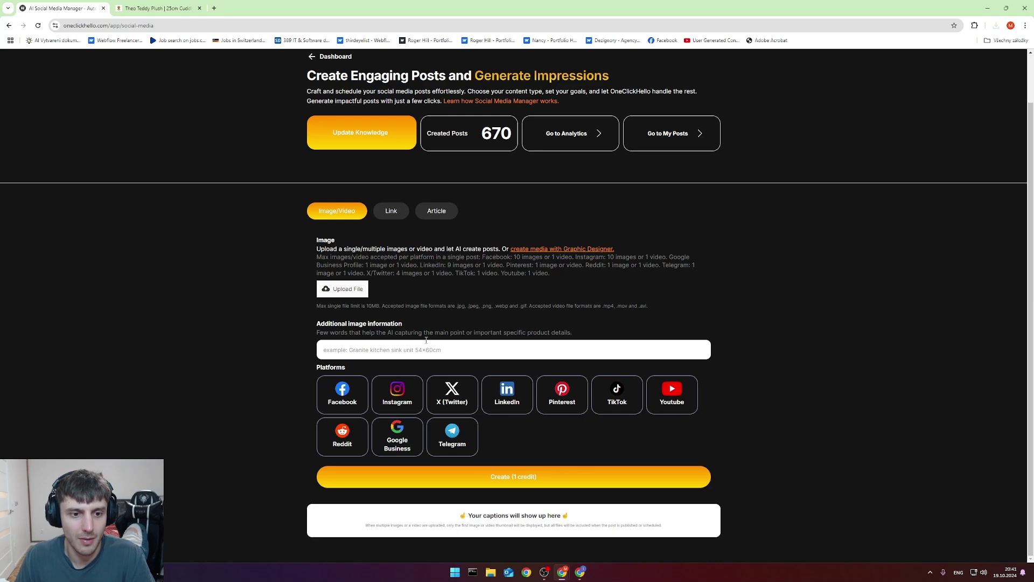
# Upload image2.jpg from the downloads folder as the post's image.
pyautogui.click(361, 291)
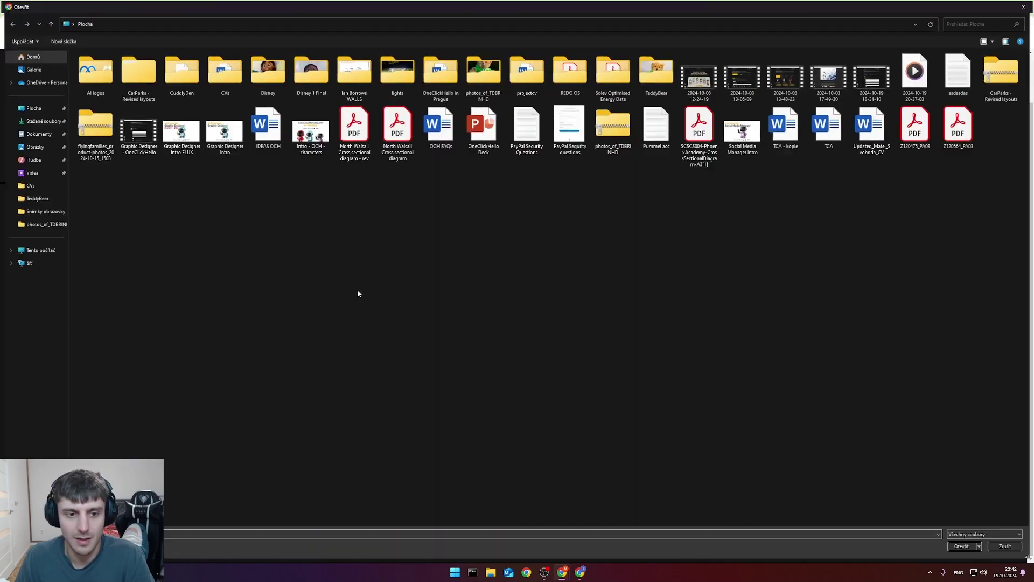
pyautogui.click(43, 121)
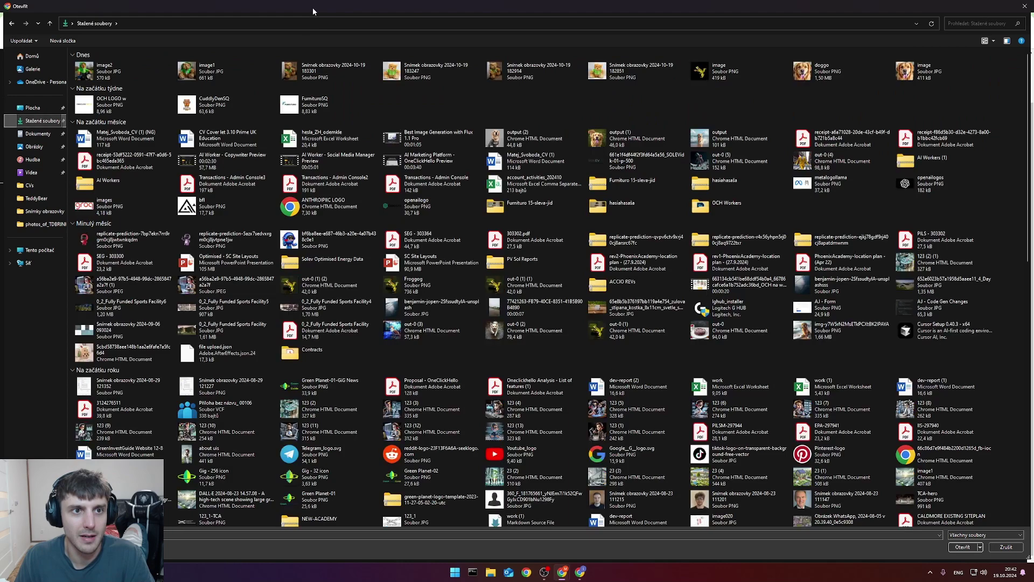
pyautogui.click(117, 72)
pyautogui.doubleClick(116, 73)
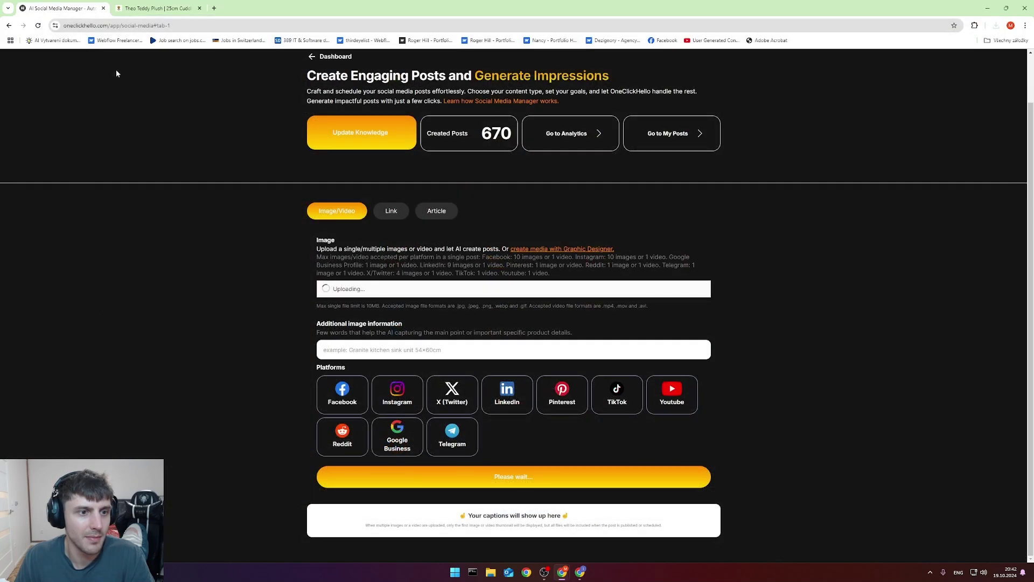
# Copy the product title "Theo Teddy 25cm" from the shop page into the post's additional image information.
pyautogui.click(367, 354)
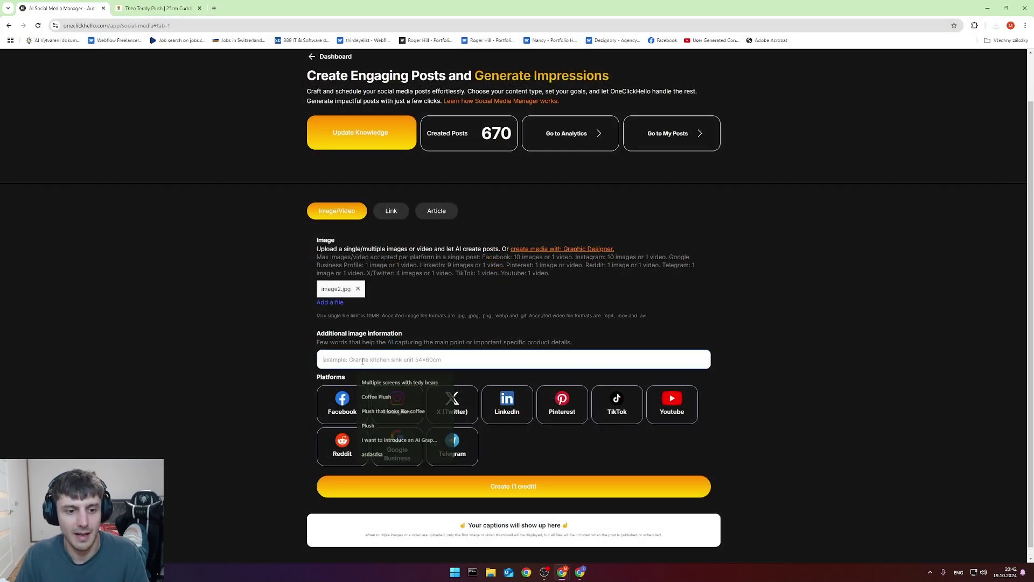
pyautogui.click(150, 8)
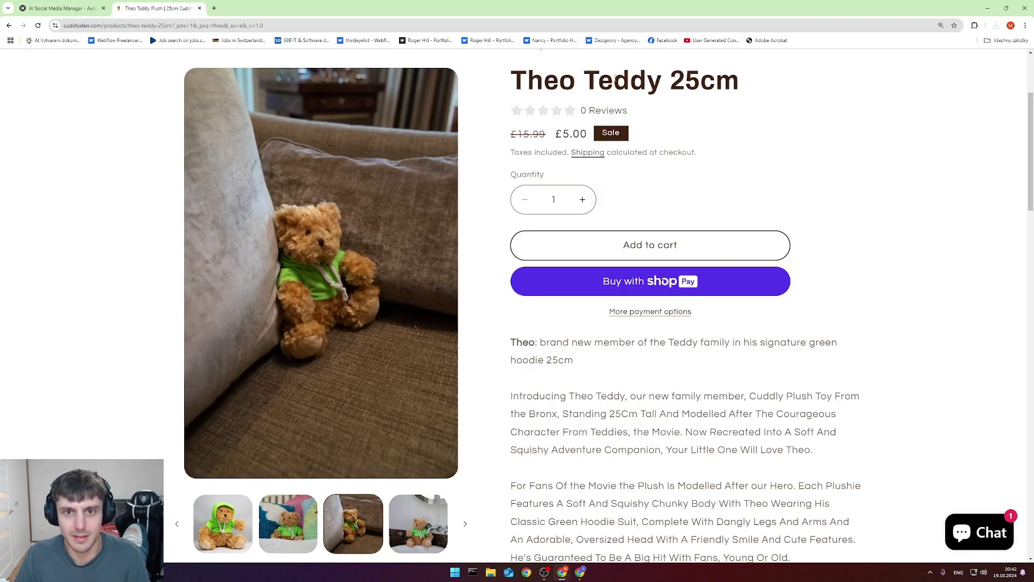
pyautogui.moveTo(508, 78); pyautogui.dragTo(741, 84)
pyautogui.hotkey('ctrl', 'c')
pyautogui.click(61, 8)
pyautogui.hotkey('ctrl', 'v')
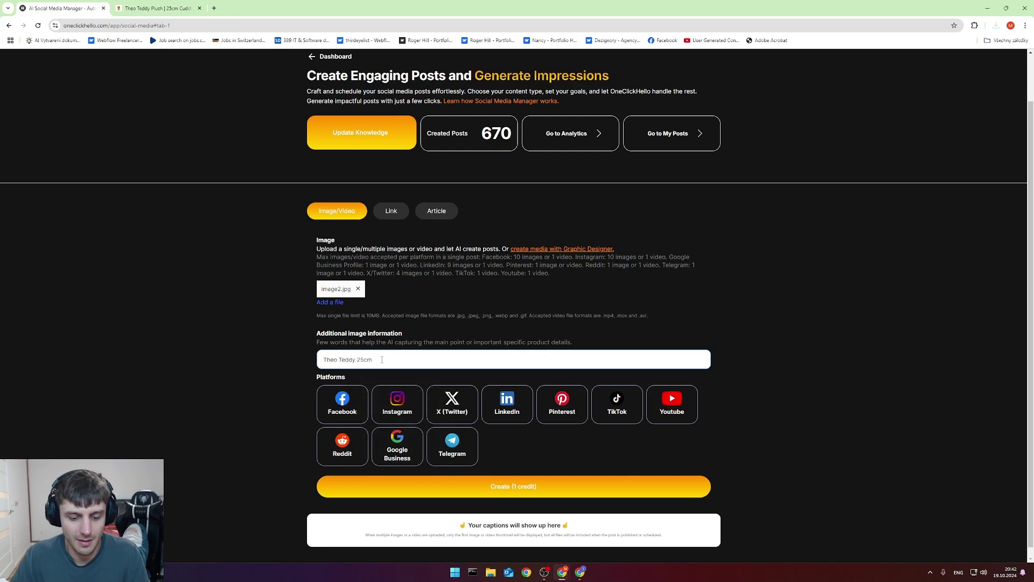
pyautogui.write('on')
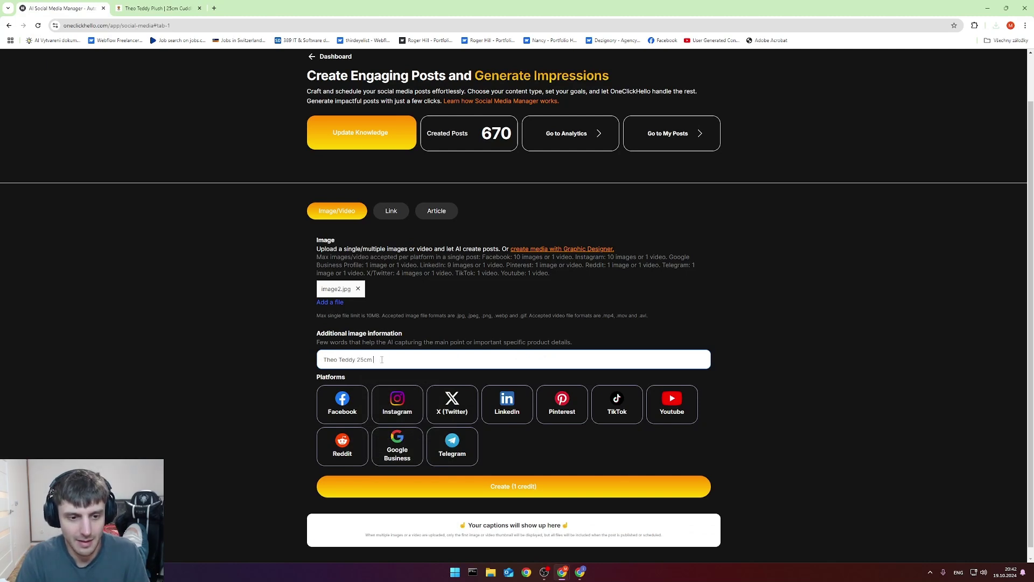
pyautogui.press('BackSpace')
pyautogui.press('BackSpace')
pyautogui.press('BackSpace')
# Choose Facebook and Instagram as the platforms and create the posts.
pyautogui.click(360, 398)
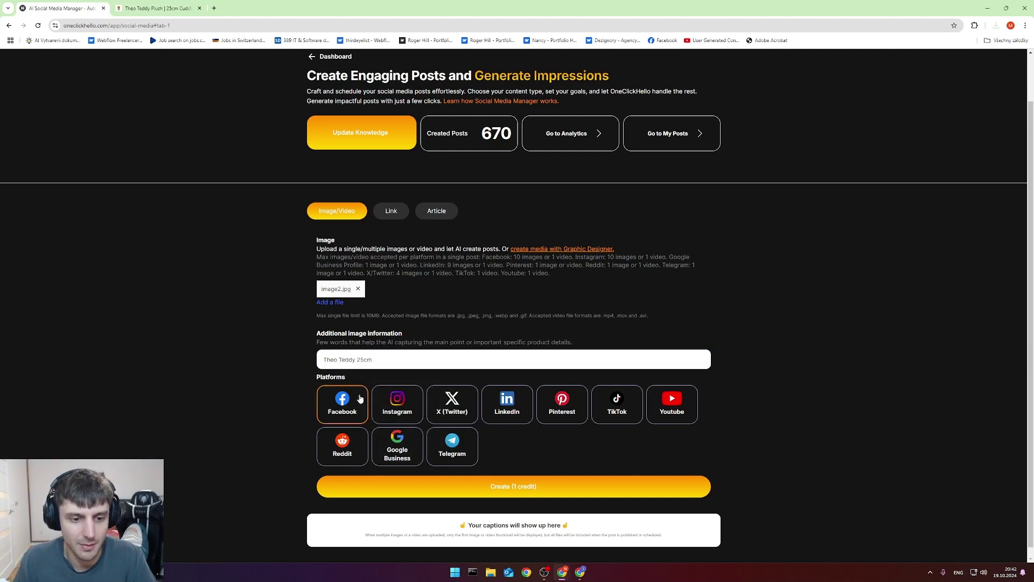
pyautogui.click(416, 403)
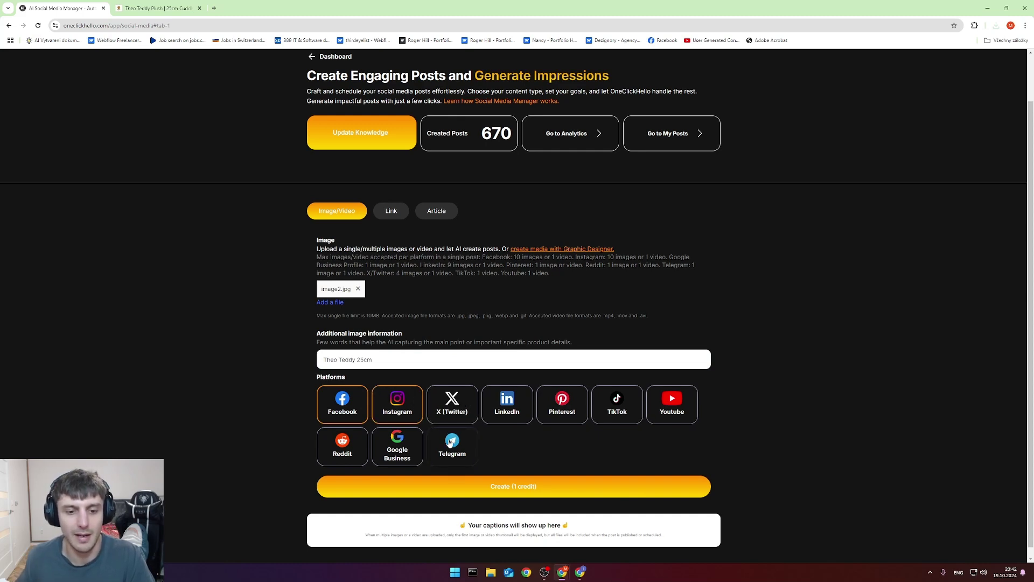
pyautogui.click(499, 489)
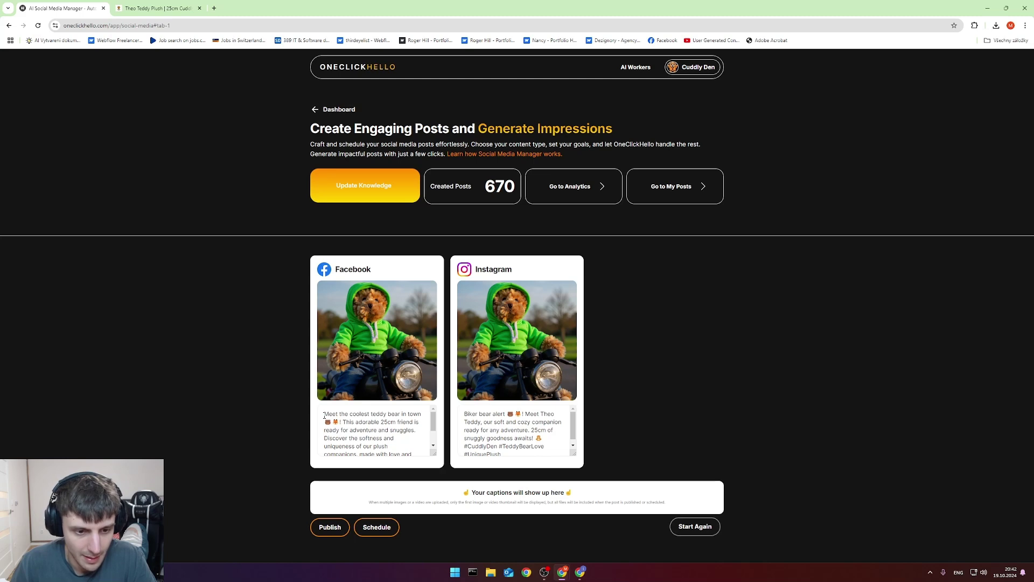
# Read through the generated Facebook and Instagram captions, and publish both posts immediately.
pyautogui.moveTo(324, 416); pyautogui.dragTo(371, 417)
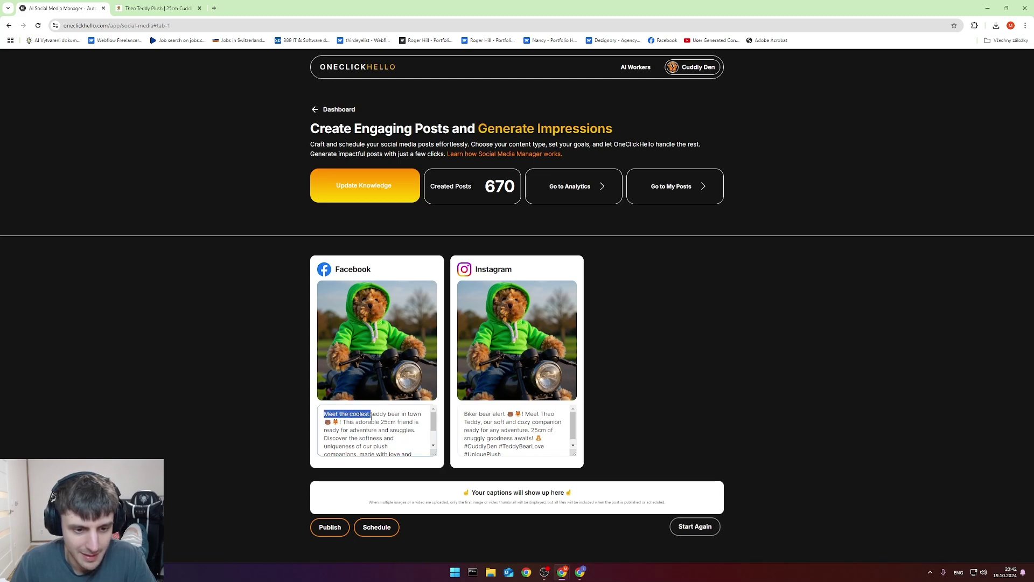
pyautogui.click(341, 422)
pyautogui.scroll(-2, 383, 427)
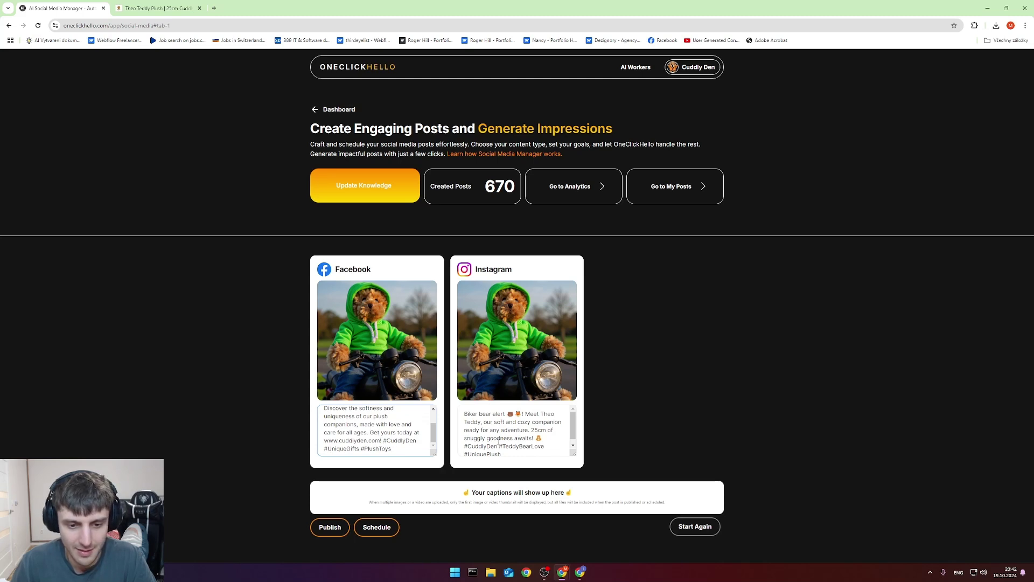
pyautogui.scroll(-1, 499, 439)
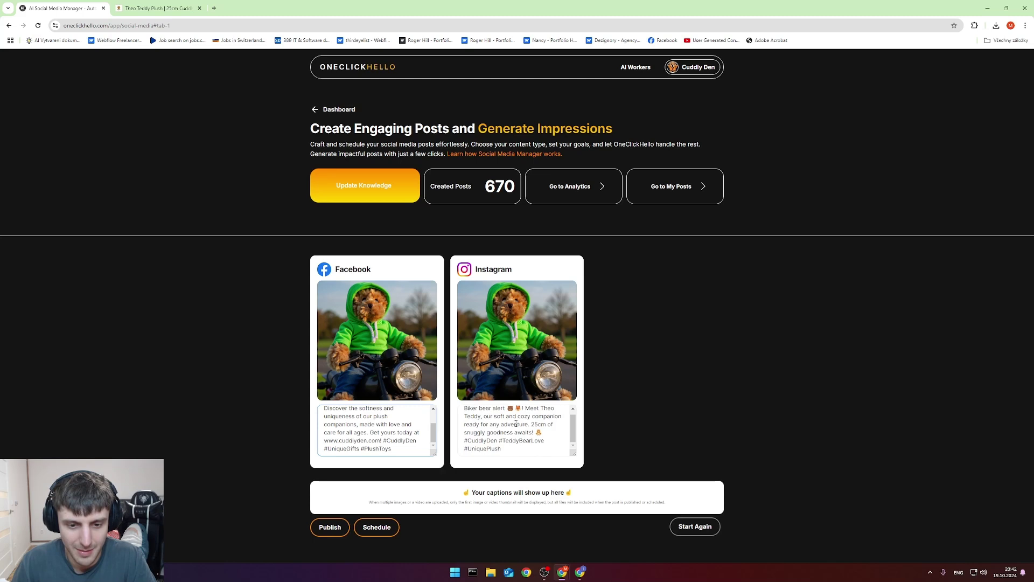
pyautogui.scroll(1, 533, 423)
pyautogui.scroll(-1, 532, 423)
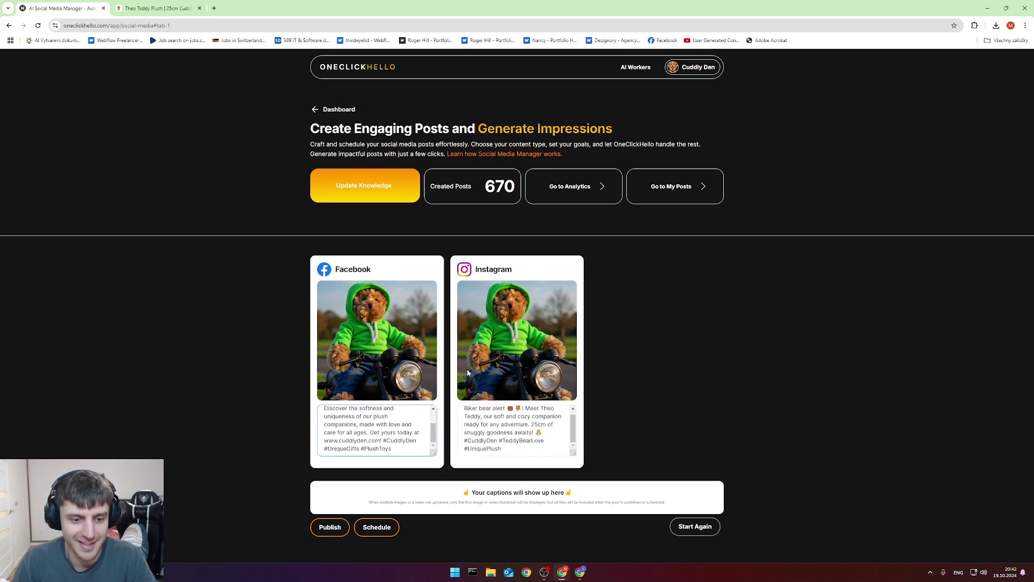
pyautogui.click(330, 527)
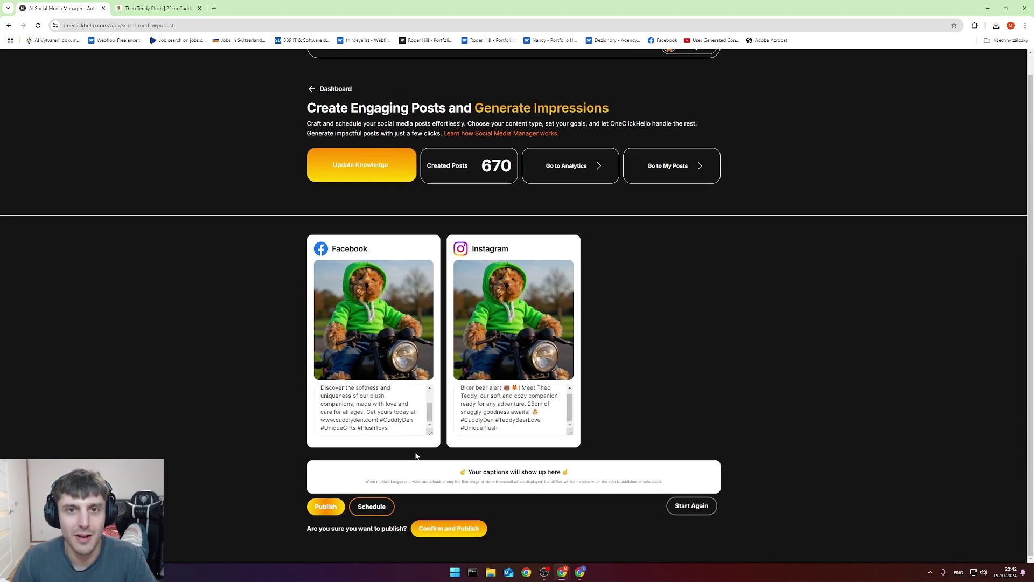
pyautogui.click(441, 528)
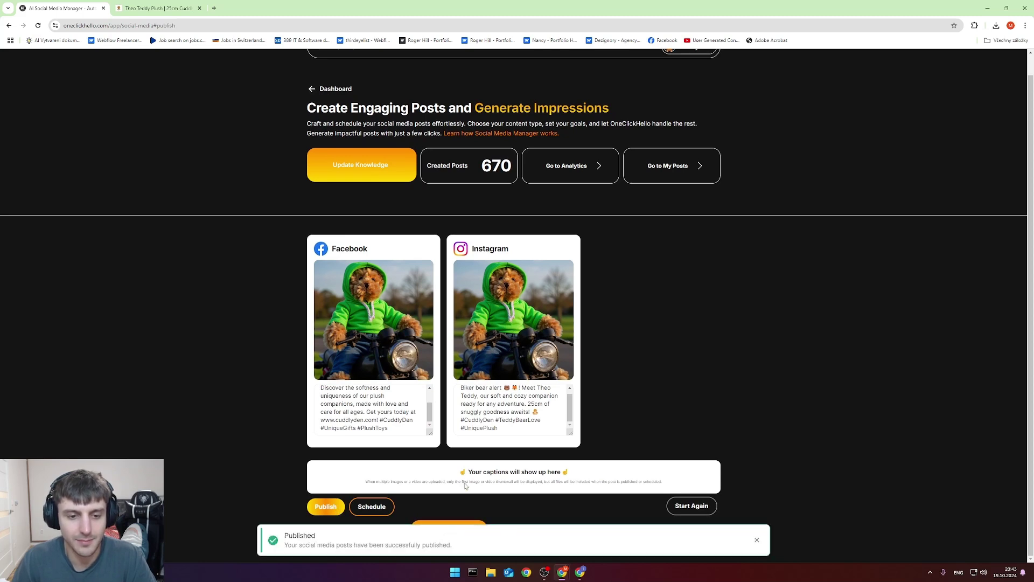